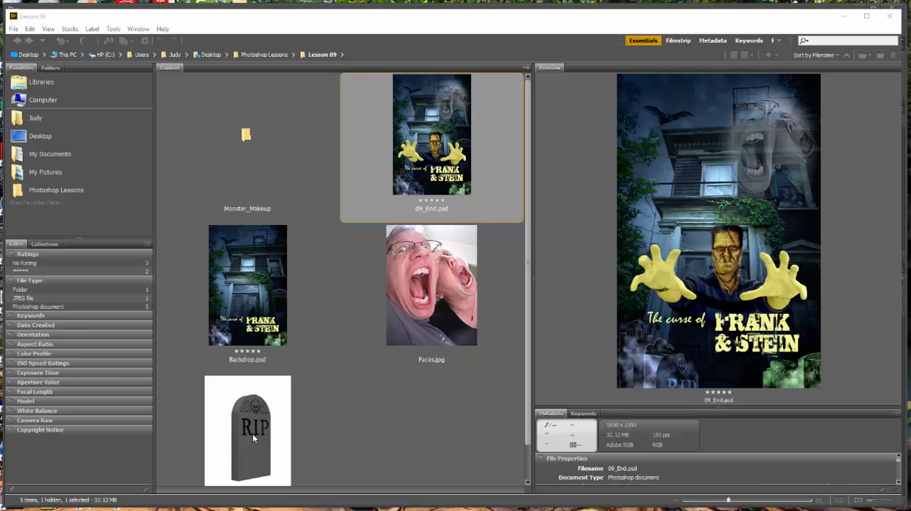
Step: Preview Backdrop.psd and Faces.jpg in the Lesson 09 folder, and open the Monster_Makeup folder
{"action": "left_click", "coordinate": [226, 339]}
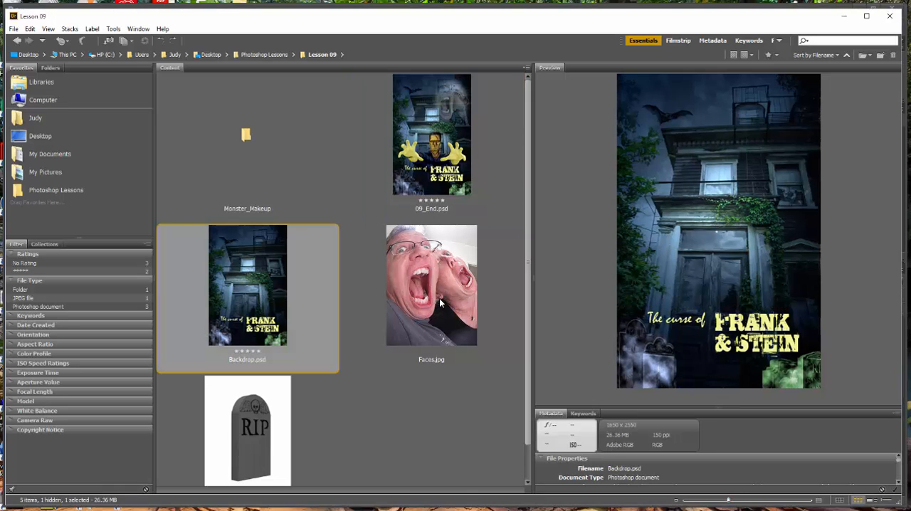
{"action": "left_click", "coordinate": [444, 292]}
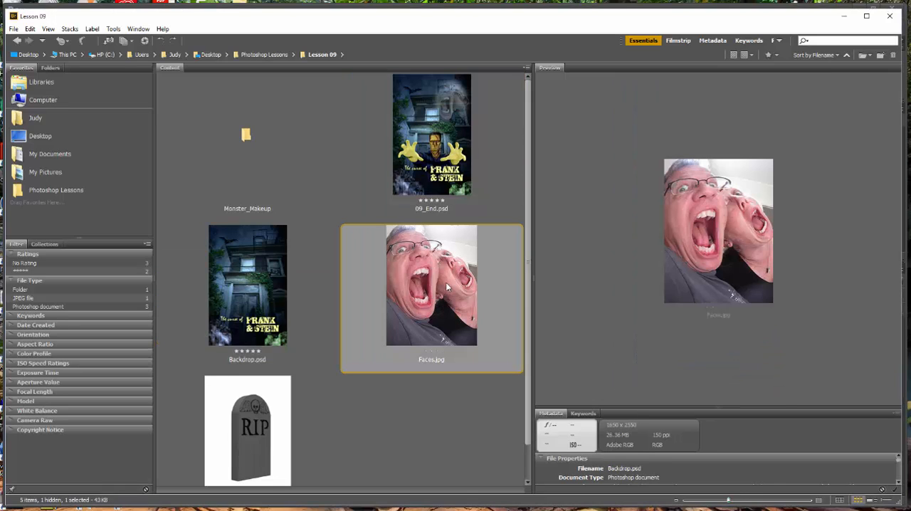
{"action": "left_click", "coordinate": [245, 137]}
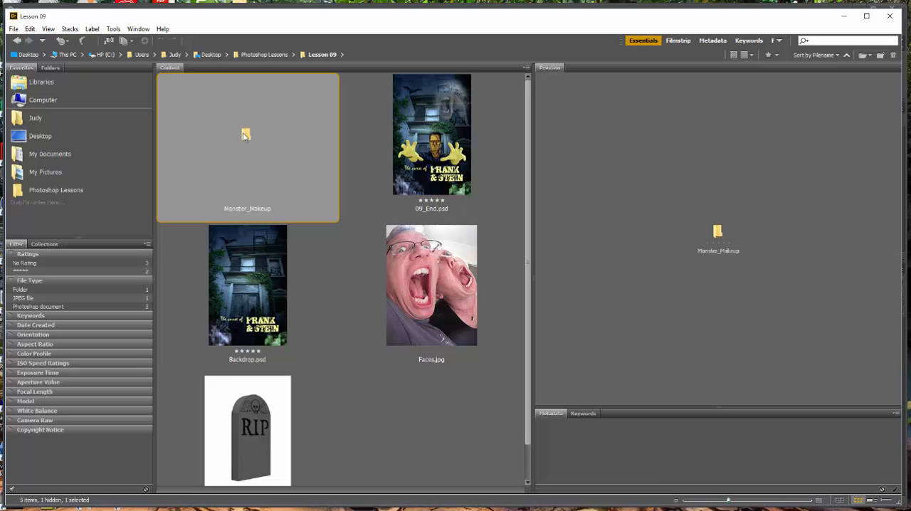
{"action": "double_click", "coordinate": [243, 134]}
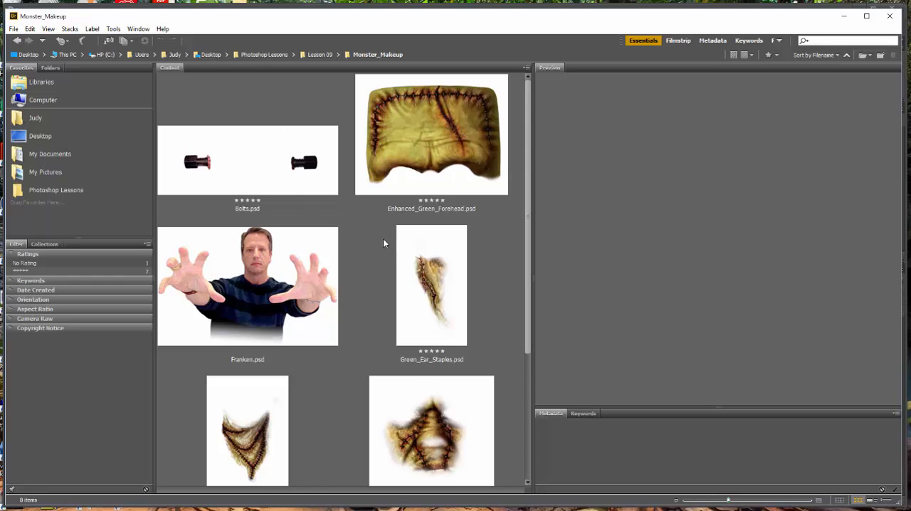
Step: Look through the images in the Monster_Makeup folder, previewing Enhanced_Green_Forehead.psd and Bolts.psd
{"action": "scroll", "coordinate": [397, 268], "scroll_direction": "down", "scroll_amount": 3}
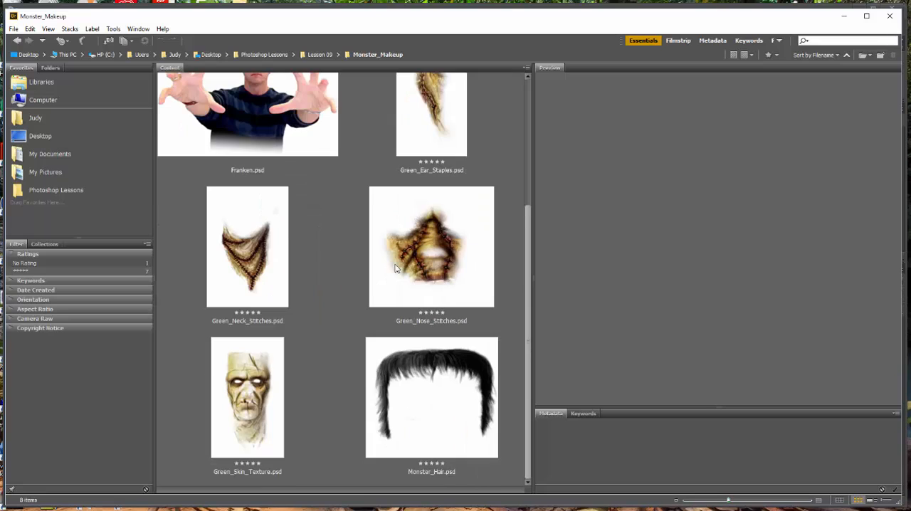
{"action": "scroll", "coordinate": [396, 268], "scroll_direction": "up", "scroll_amount": 3}
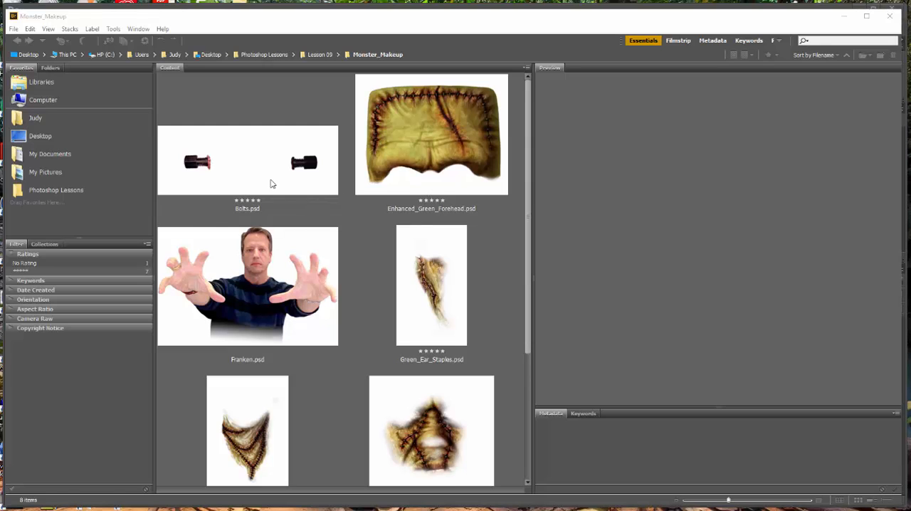
{"action": "left_click", "coordinate": [429, 130]}
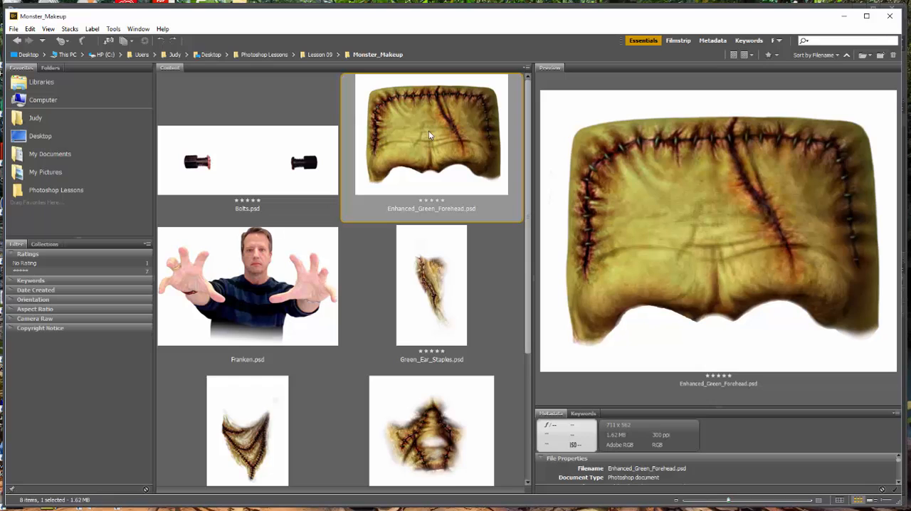
{"action": "left_click", "coordinate": [295, 163]}
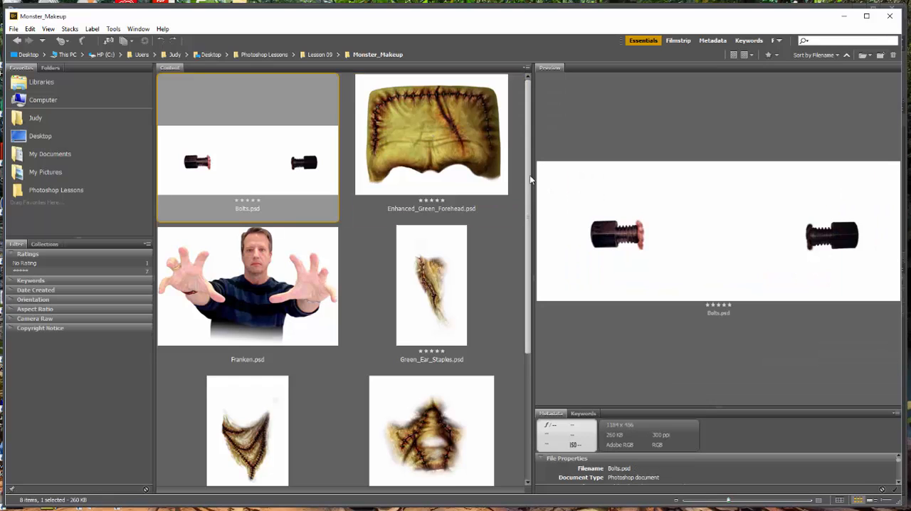
{"action": "scroll", "coordinate": [517, 235], "scroll_direction": "down", "scroll_amount": 3}
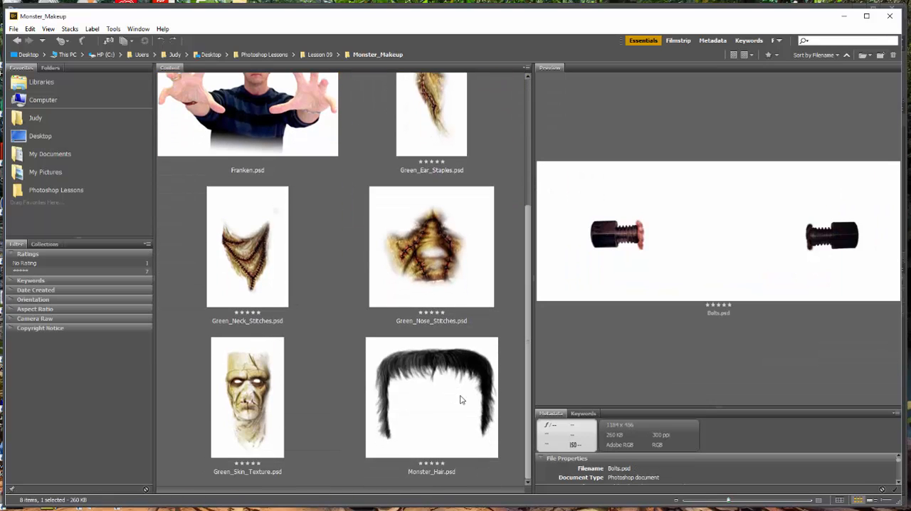
Step: Select all files in the Monster_Makeup folder and load them into Photoshop layers as one document
{"action": "key", "text": "ctrl+a"}
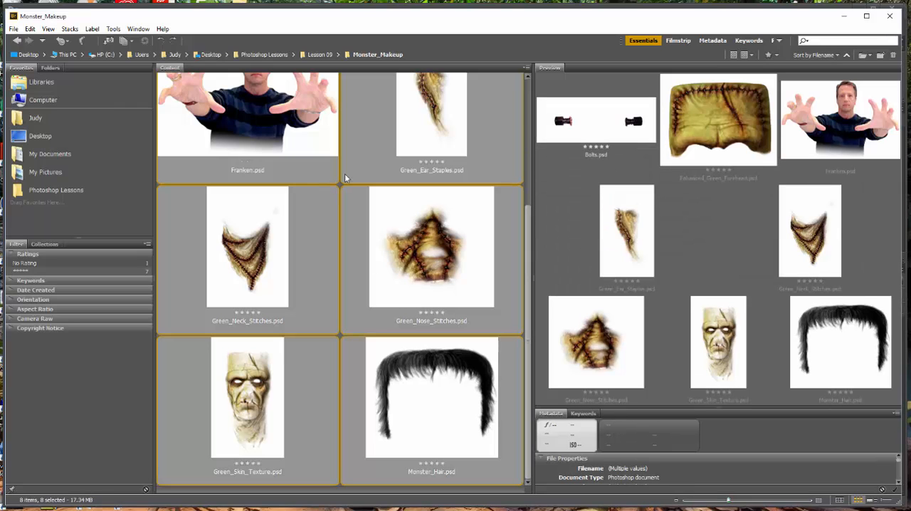
{"action": "left_click", "coordinate": [114, 30]}
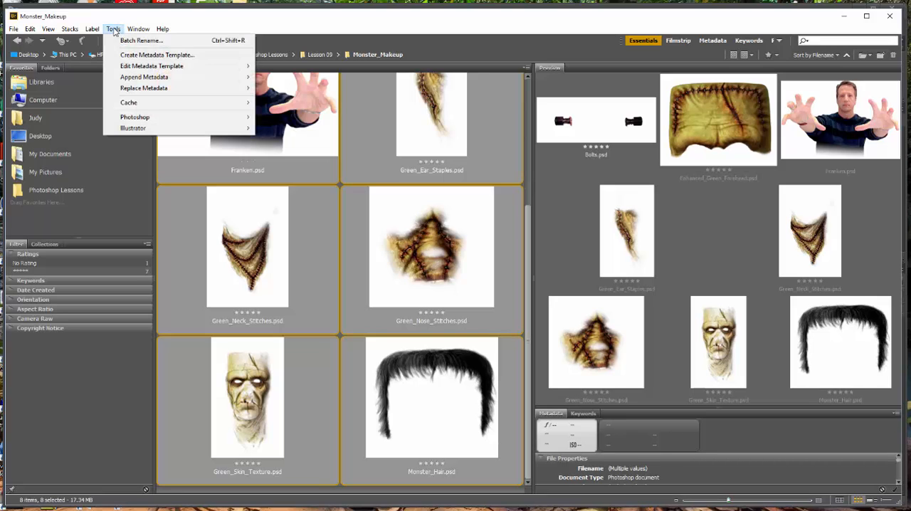
{"action": "mouse_move", "coordinate": [154, 124]}
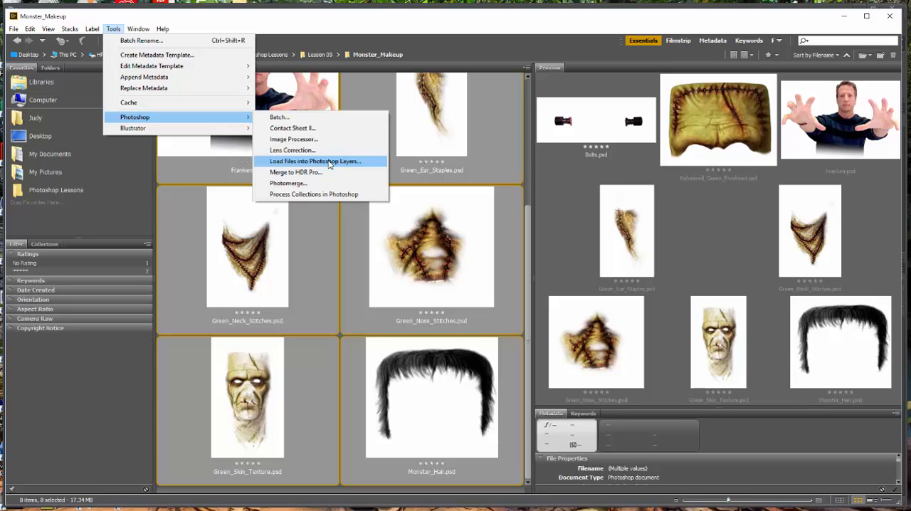
{"action": "left_click", "coordinate": [329, 162]}
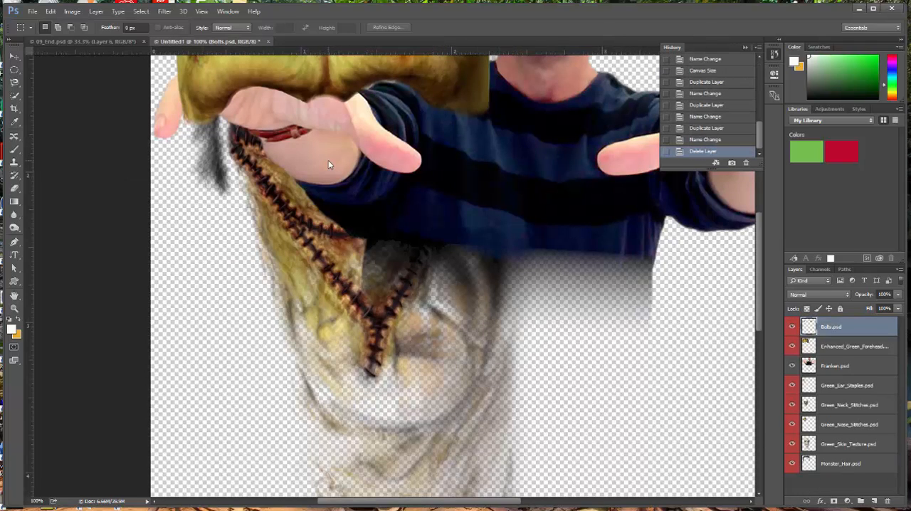
Step: Select the Franken.psd layer and save the document in Photoshop format as 09Working_jh in the Lesson 09 folder, with Maximize Compatibility on
{"action": "scroll", "coordinate": [539, 240], "scroll_direction": "up", "scroll_amount": 3}
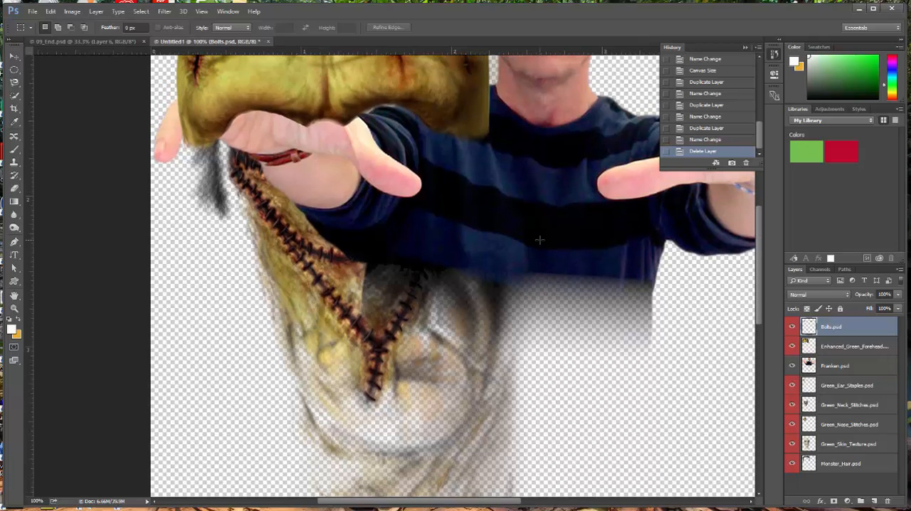
{"action": "scroll", "coordinate": [539, 240], "scroll_direction": "up", "scroll_amount": 2}
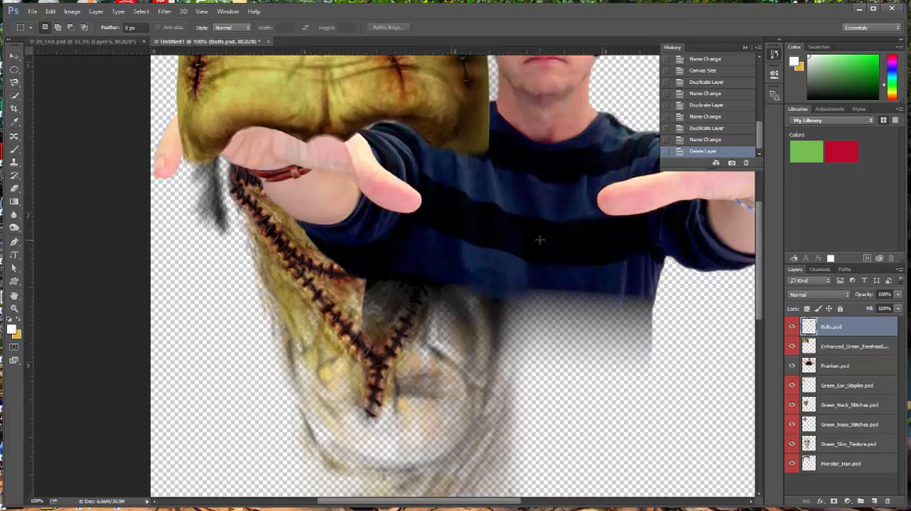
{"action": "scroll", "coordinate": [539, 240], "scroll_direction": "up", "scroll_amount": 2}
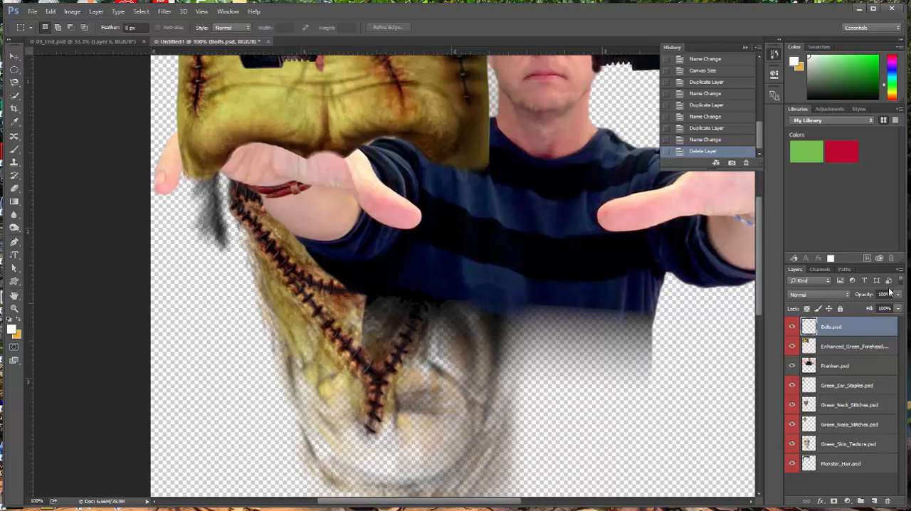
{"action": "left_click", "coordinate": [867, 367]}
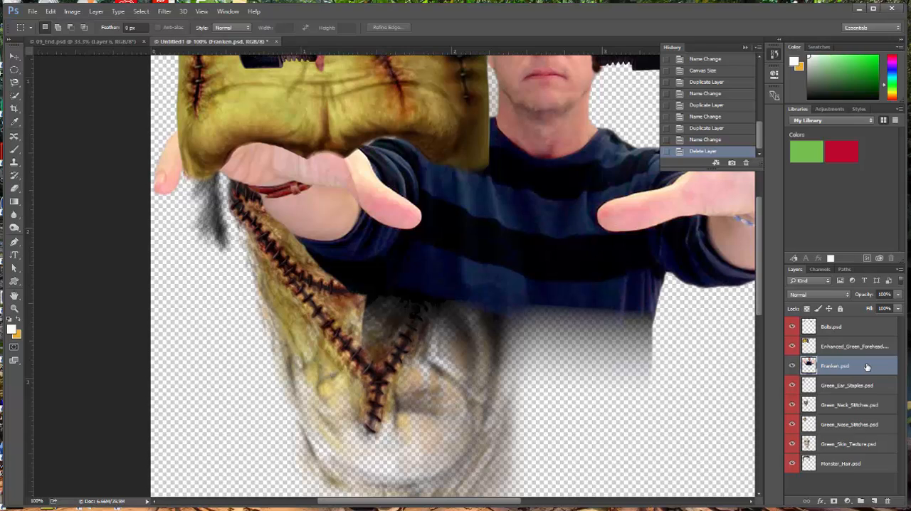
{"action": "left_click", "coordinate": [33, 12]}
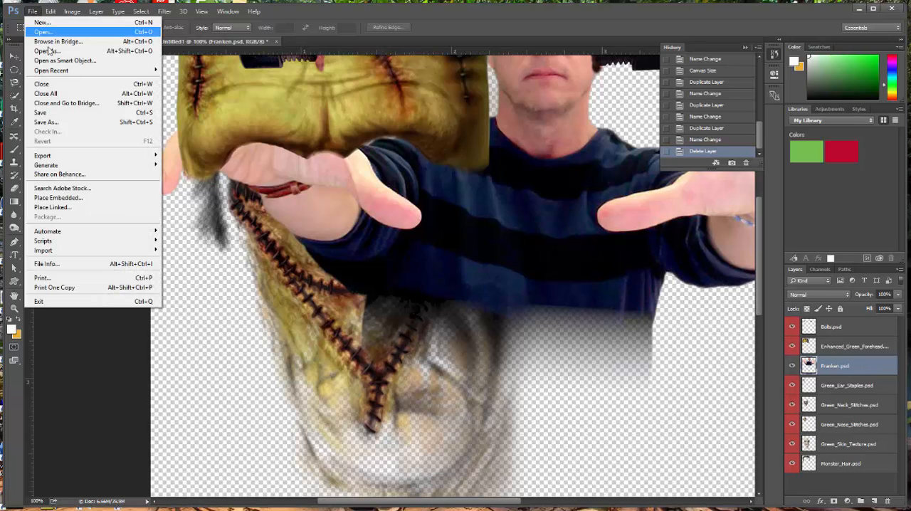
{"action": "left_click", "coordinate": [45, 122]}
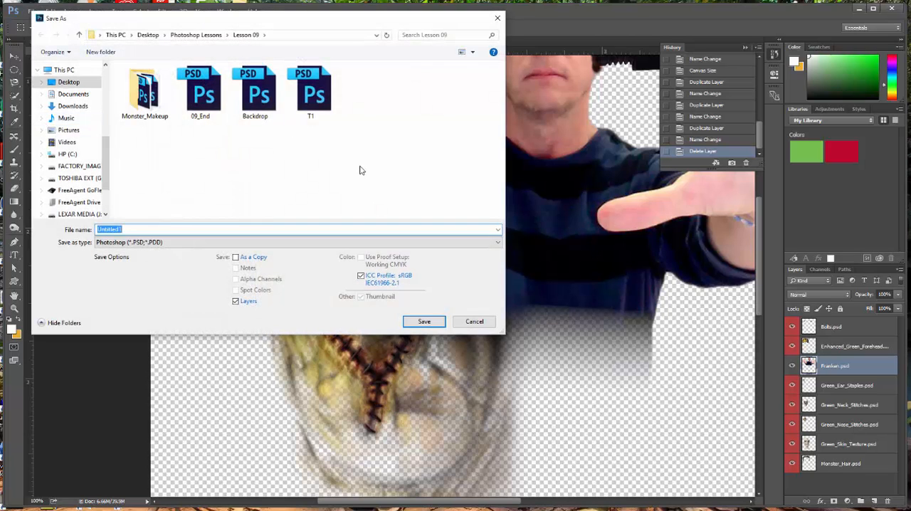
{"action": "type", "text": "09"}
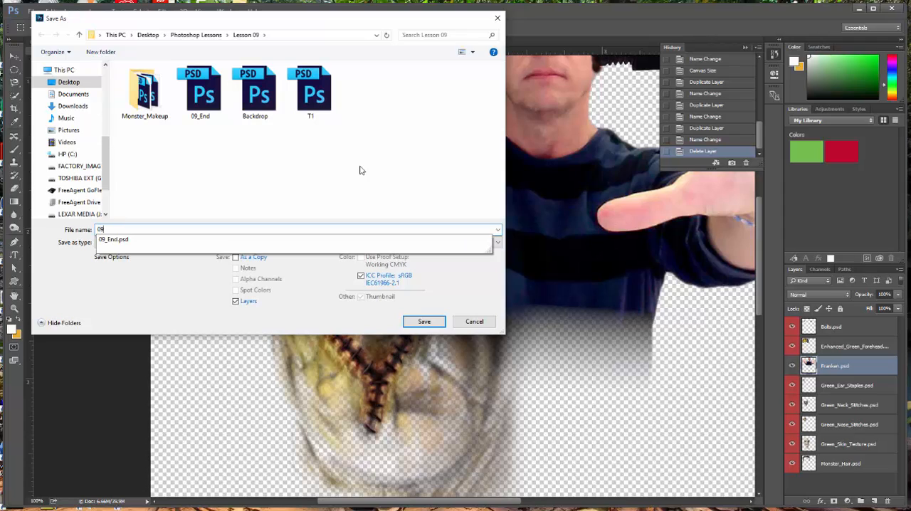
{"action": "type", "text": "Wo"}
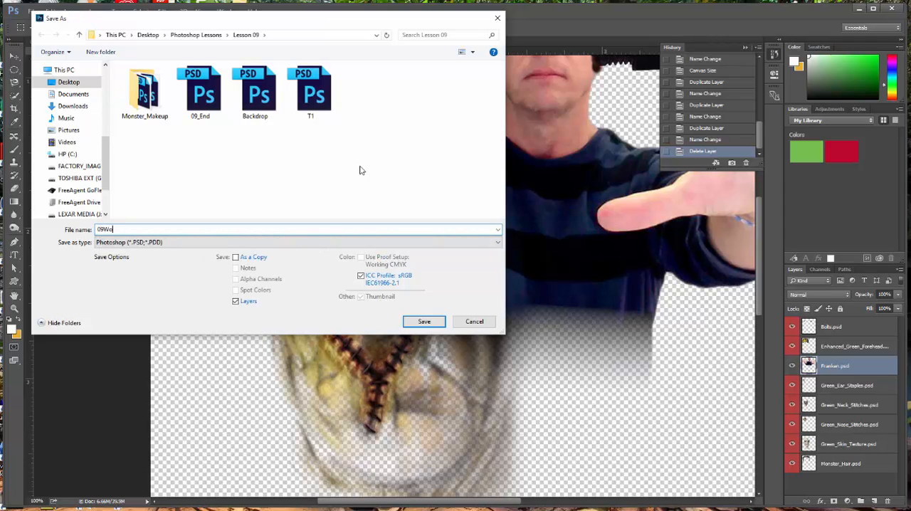
{"action": "type", "text": "rking_jh"}
{"action": "key", "text": "Return"}
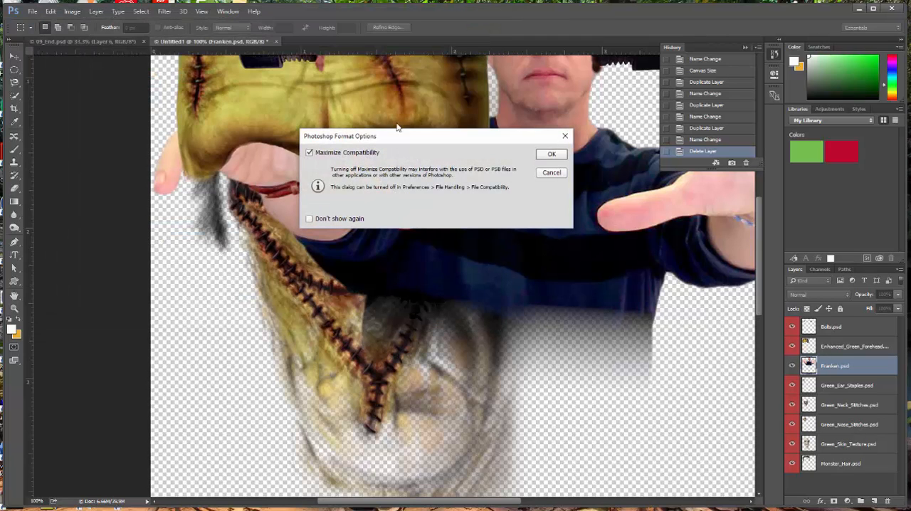
{"action": "left_click", "coordinate": [549, 153]}
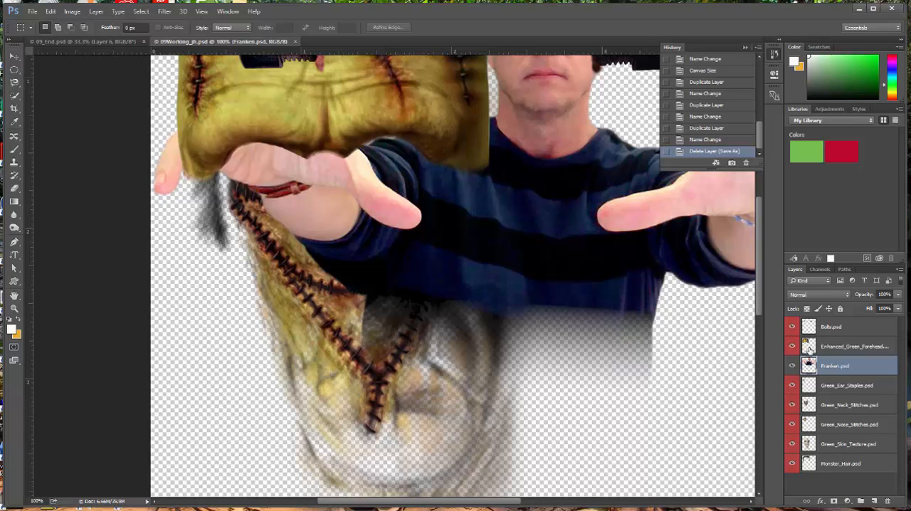
Step: Reorder the layers so that Monster_Hair.psd is at the top of the stack and Franken.psd at the bottom
{"action": "scroll", "coordinate": [645, 329], "scroll_direction": "up", "scroll_amount": 3}
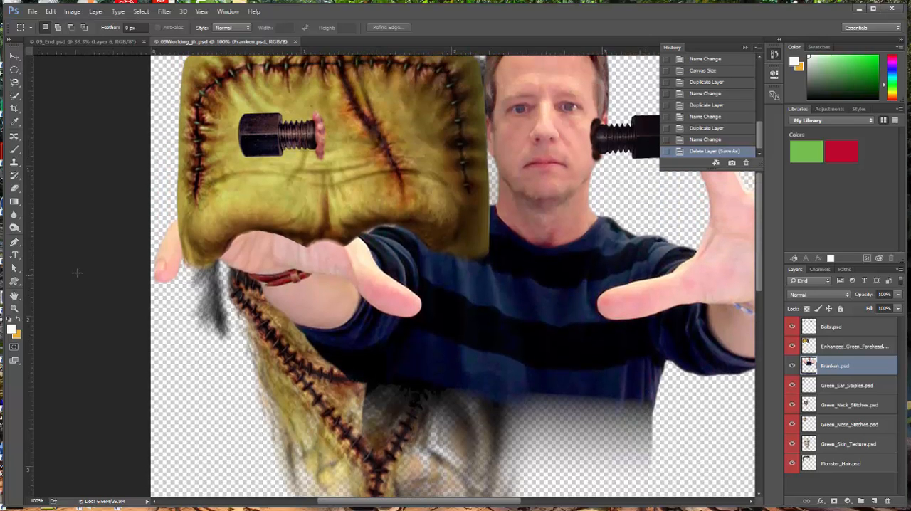
{"action": "double_click", "coordinate": [12, 297]}
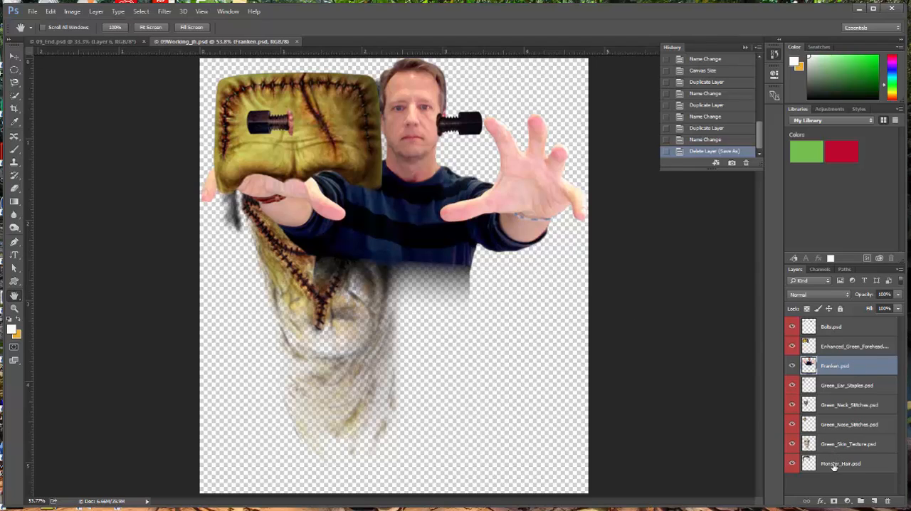
{"action": "left_click_drag", "start_coordinate": [834, 466], "coordinate": [850, 319]}
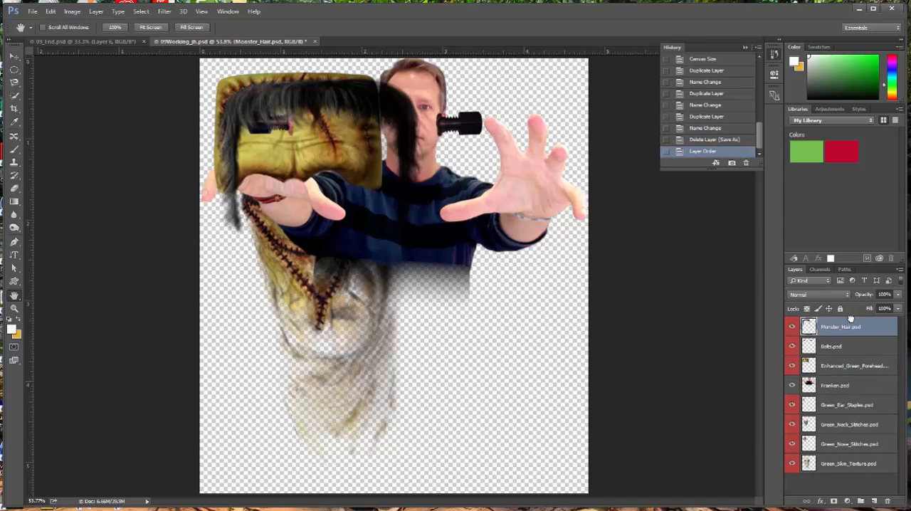
{"action": "left_click_drag", "start_coordinate": [834, 386], "coordinate": [819, 482]}
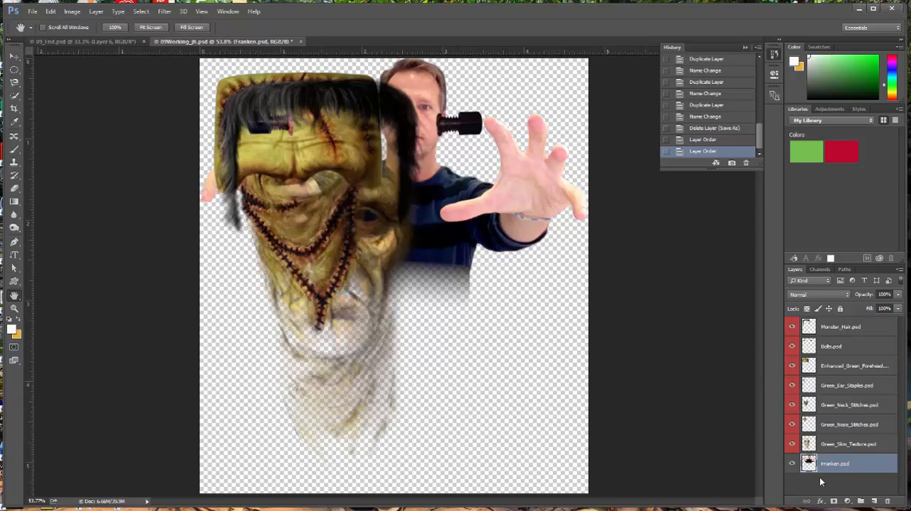
Step: Select all layers from Monster_Hair.psd through Green_Skin_Texture.psd and scale them together to about 51% with Free Transform
{"action": "key", "text": "alt+period"}
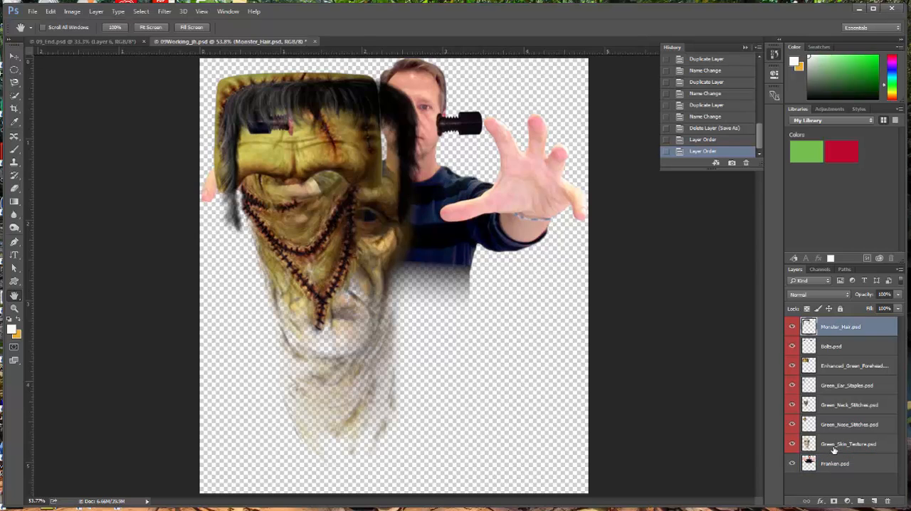
{"action": "left_click", "coordinate": [834, 448], "text": "shift"}
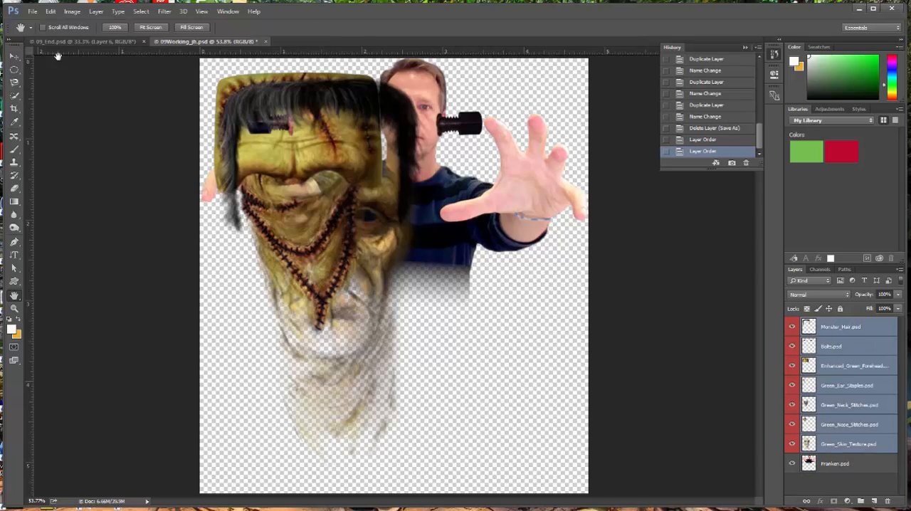
{"action": "left_click", "coordinate": [50, 11]}
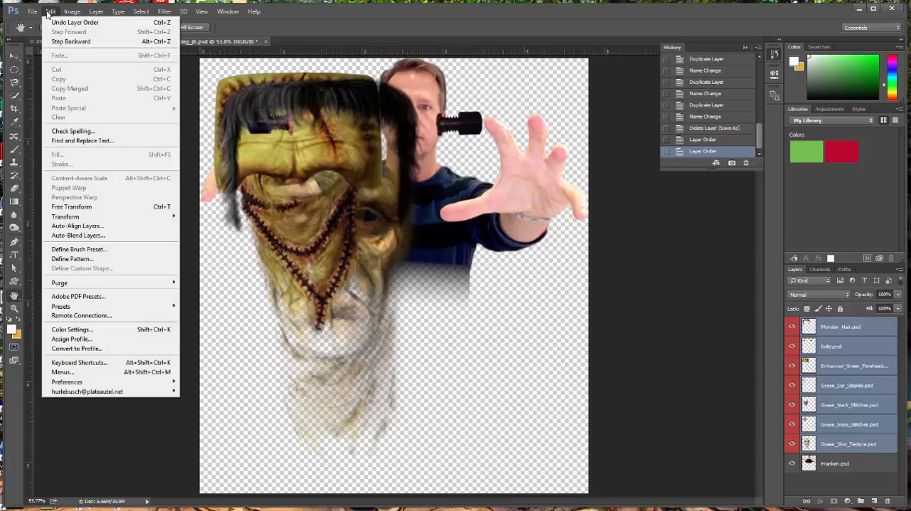
{"action": "left_click", "coordinate": [72, 207]}
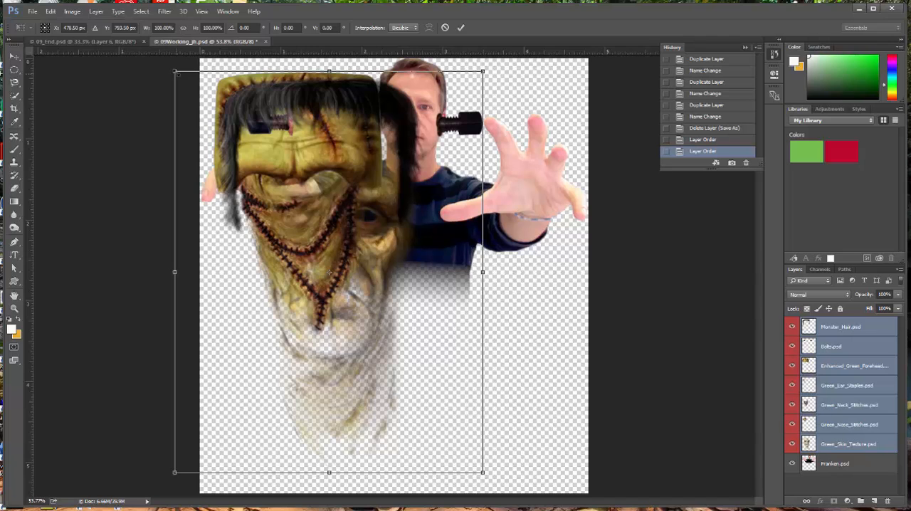
{"action": "left_click_drag", "start_coordinate": [175, 72], "coordinate": [328, 268]}
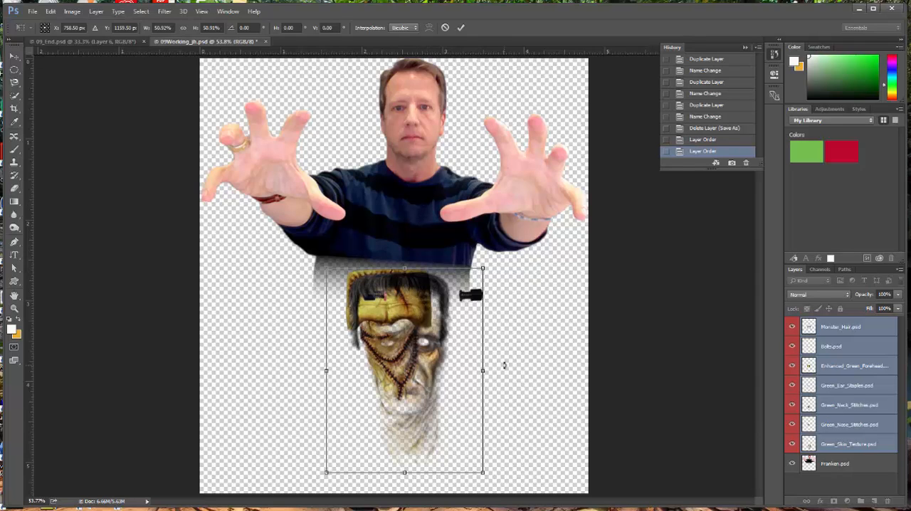
{"action": "key", "text": "Return"}
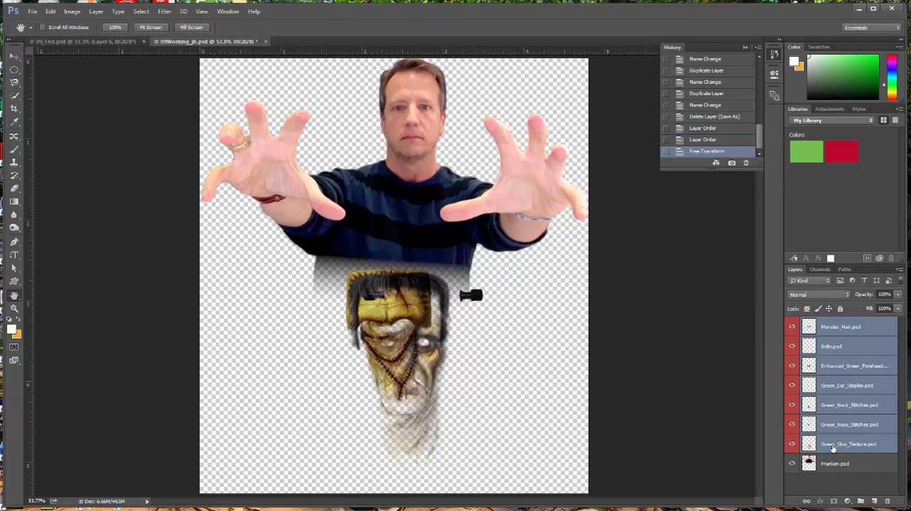
Step: Move the Franken.psd layer down so the man's face sits behind the monster makeup pieces, leaving no layer selected
{"action": "left_click", "coordinate": [841, 470]}
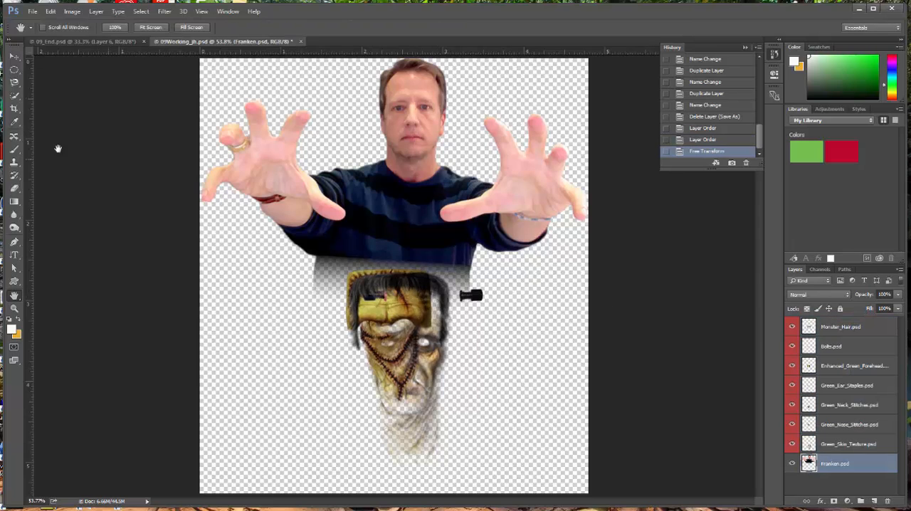
{"action": "left_click", "coordinate": [15, 57]}
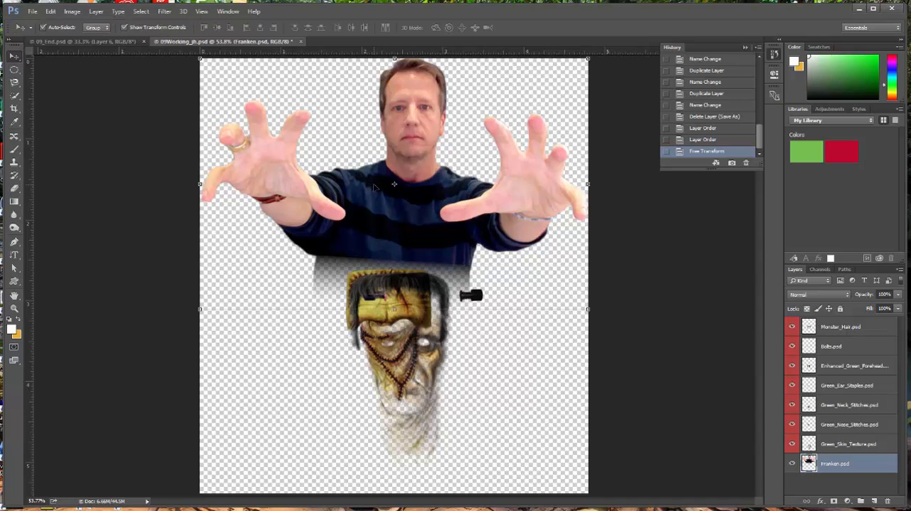
{"action": "left_click_drag", "start_coordinate": [414, 157], "coordinate": [401, 344]}
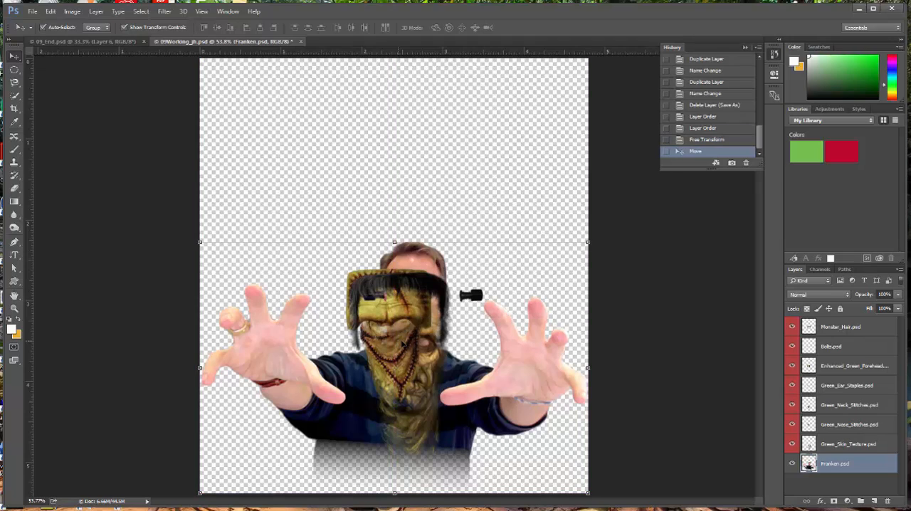
{"action": "left_click", "coordinate": [660, 237]}
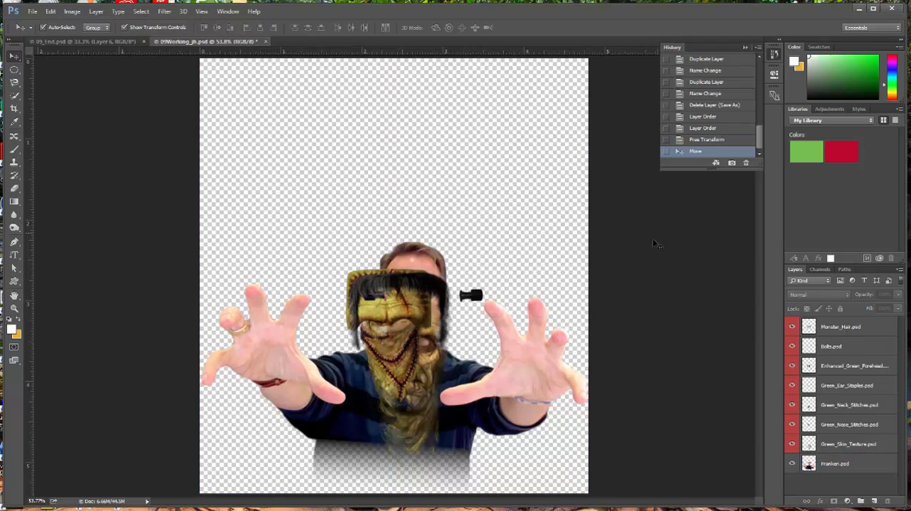
Step: Hide all layers from Monster_Hair.psd through Green_Nose_Stitches.psd, leaving only Green_Skin_Texture.psd and Franken.psd visible
{"action": "left_click", "coordinate": [413, 325]}
{"action": "left_click", "coordinate": [435, 314]}
{"action": "left_click", "coordinate": [430, 305]}
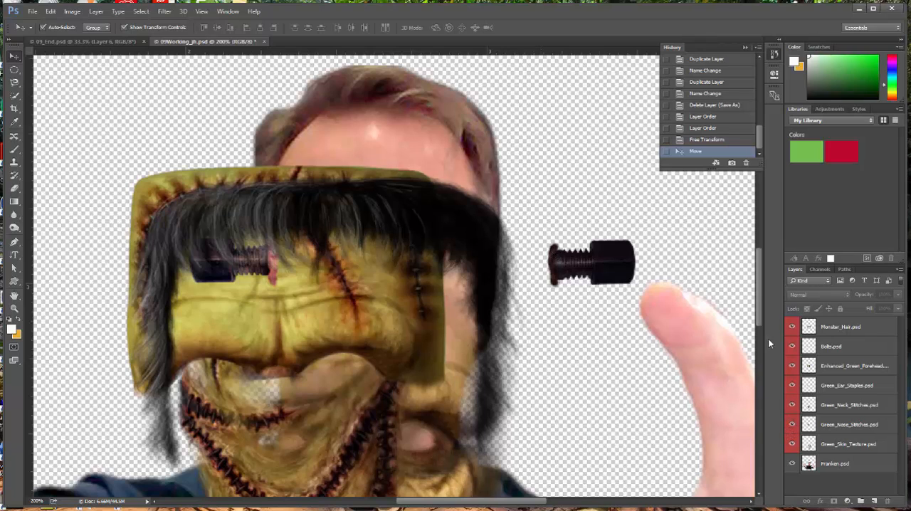
{"action": "left_click", "coordinate": [792, 327]}
{"action": "left_click", "coordinate": [792, 346]}
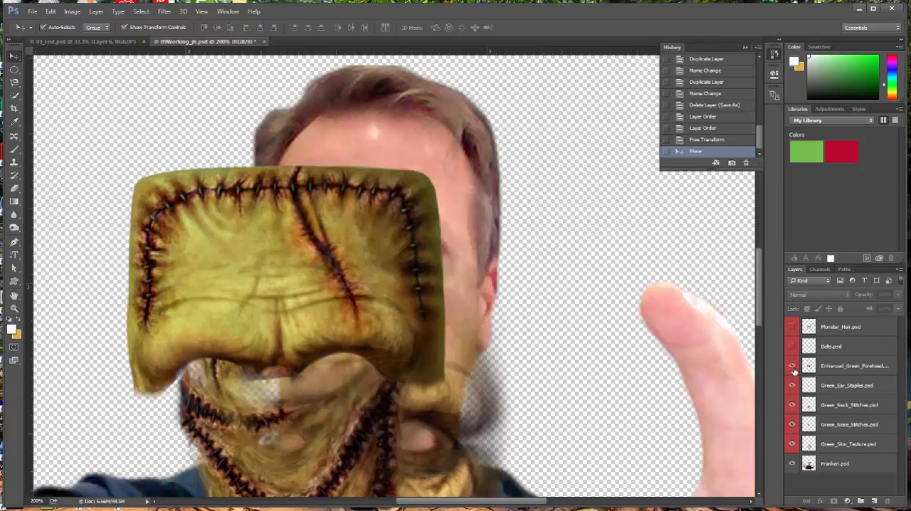
{"action": "left_click", "coordinate": [792, 366]}
{"action": "left_click", "coordinate": [791, 366]}
{"action": "left_click", "coordinate": [792, 386]}
{"action": "left_click", "coordinate": [792, 366]}
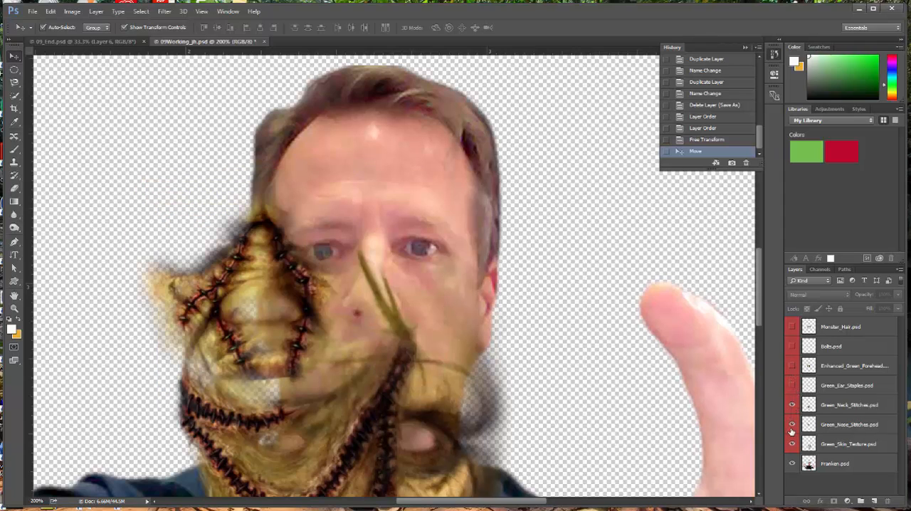
{"action": "left_click", "coordinate": [791, 405]}
{"action": "left_click", "coordinate": [791, 424]}
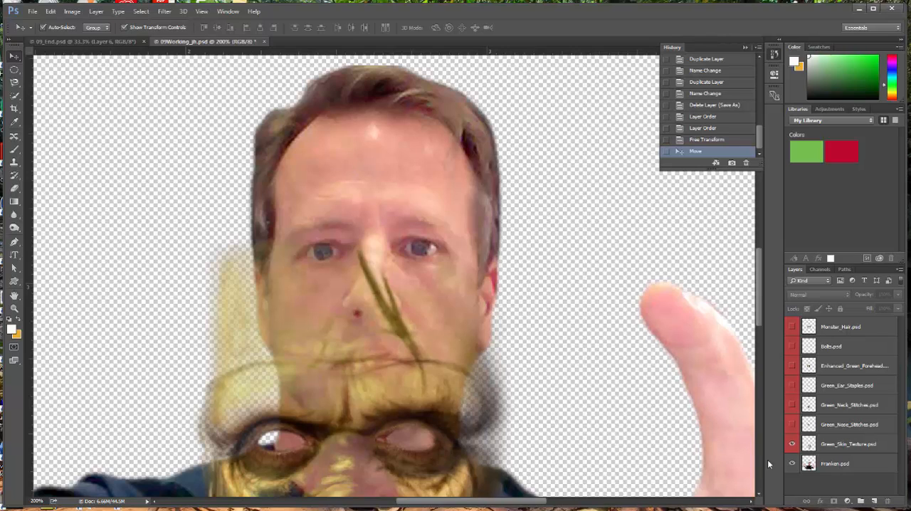
Step: Move the Green_Skin_Texture.psd layer over the man's face and scale it to about 93% with Free Transform
{"action": "left_click", "coordinate": [841, 444]}
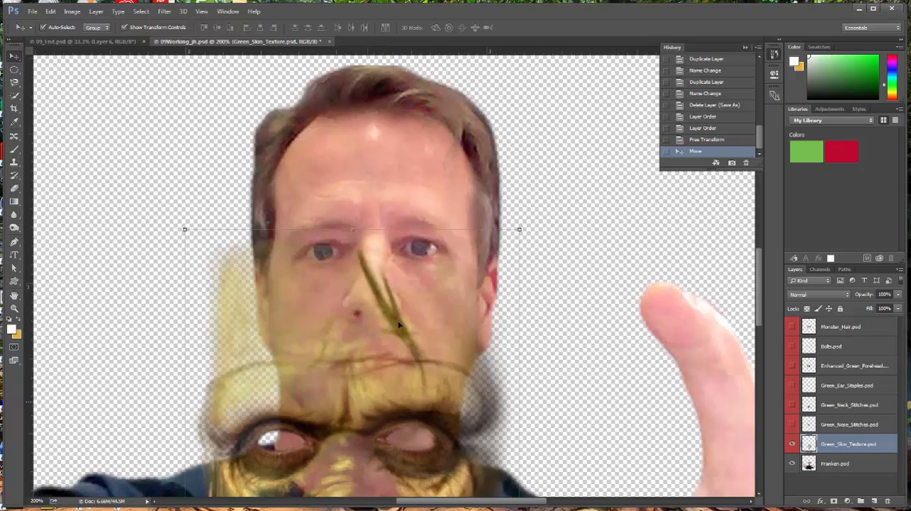
{"action": "left_click_drag", "start_coordinate": [384, 385], "coordinate": [393, 213]}
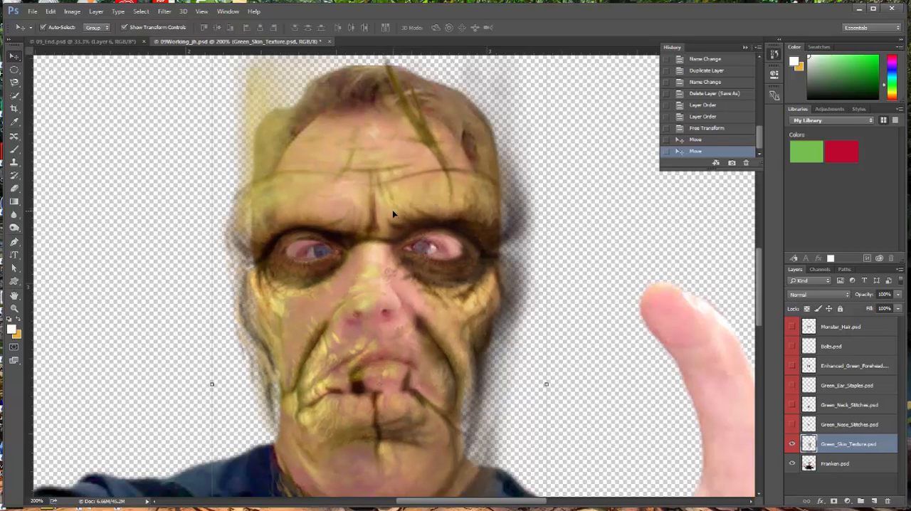
{"action": "left_click", "coordinate": [50, 11]}
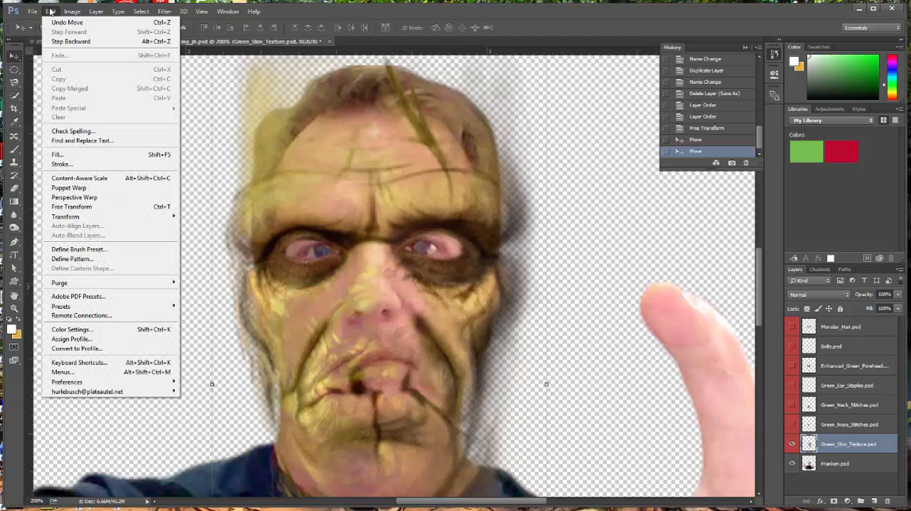
{"action": "left_click", "coordinate": [90, 206]}
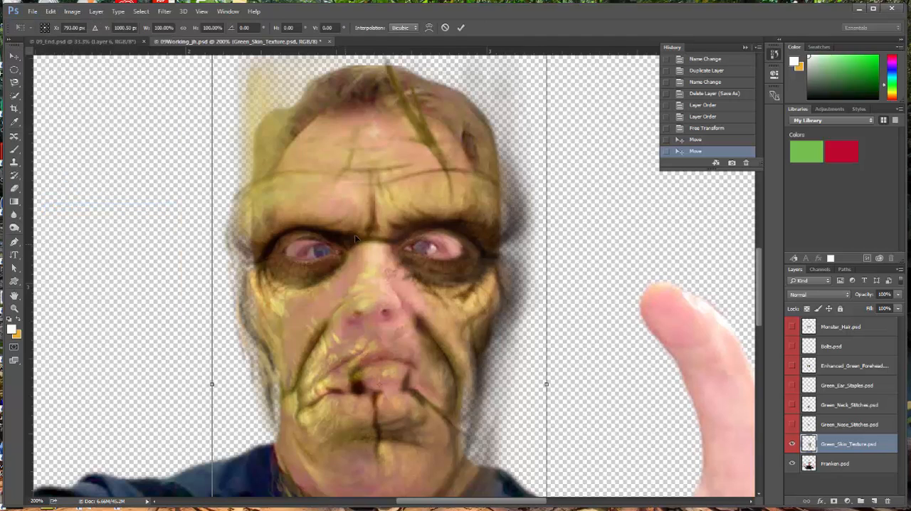
{"action": "left_click", "coordinate": [445, 300], "text": "ctrl+alt"}
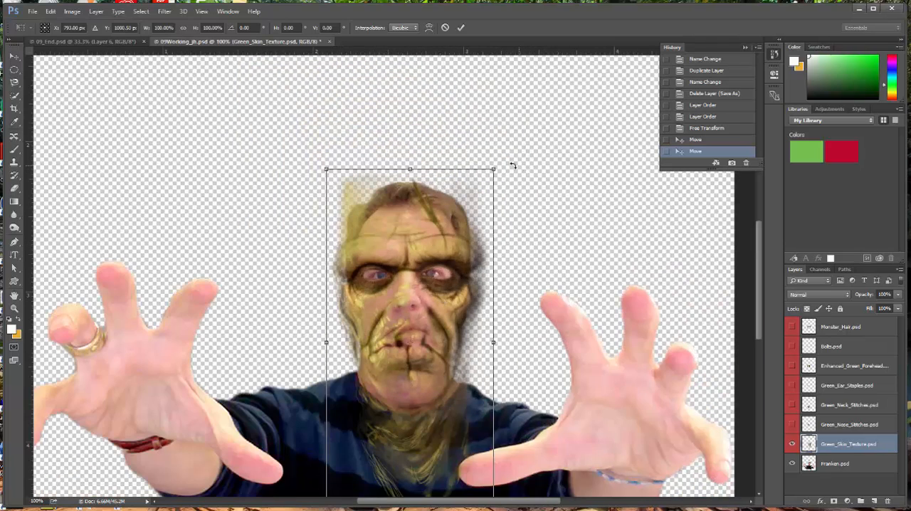
{"action": "left_click_drag", "start_coordinate": [493, 170], "coordinate": [487, 175]}
{"action": "left_click_drag", "start_coordinate": [444, 306], "coordinate": [441, 302]}
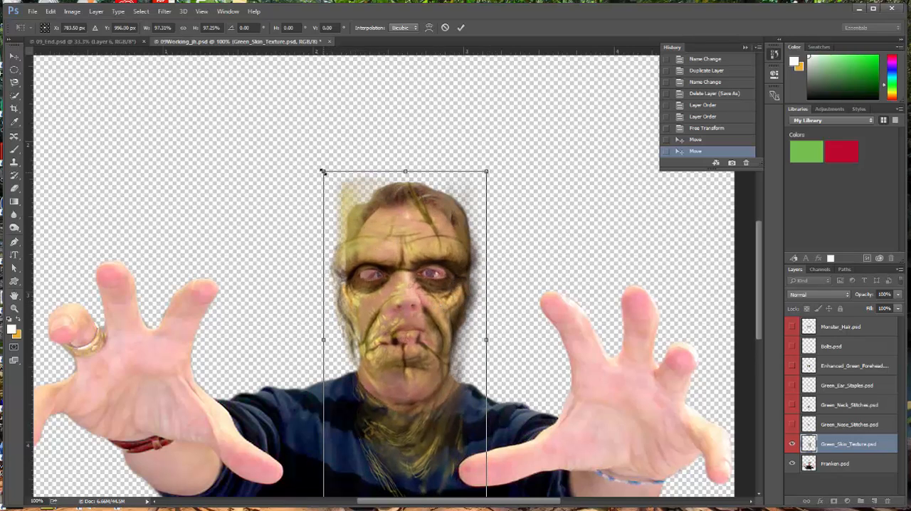
{"action": "left_click_drag", "start_coordinate": [323, 171], "coordinate": [331, 183]}
{"action": "left_click_drag", "start_coordinate": [403, 263], "coordinate": [400, 256]}
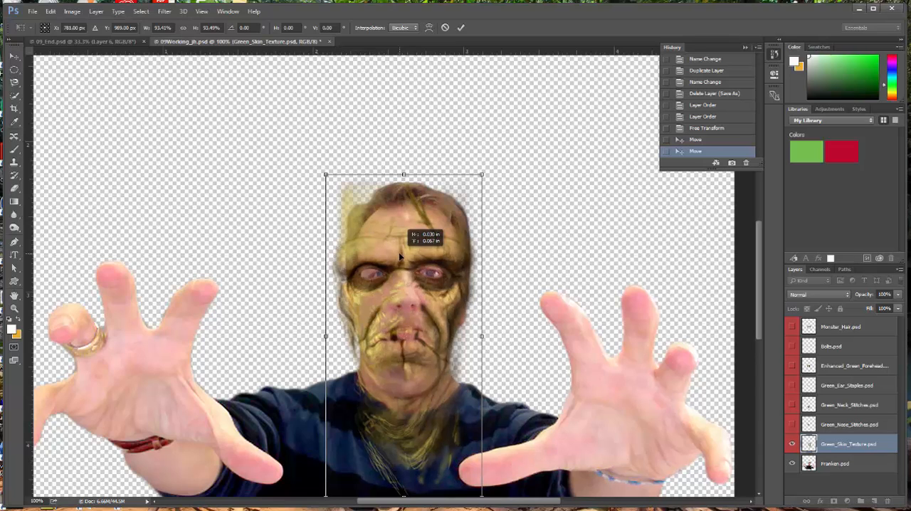
{"action": "left_click_drag", "start_coordinate": [400, 256], "coordinate": [400, 256]}
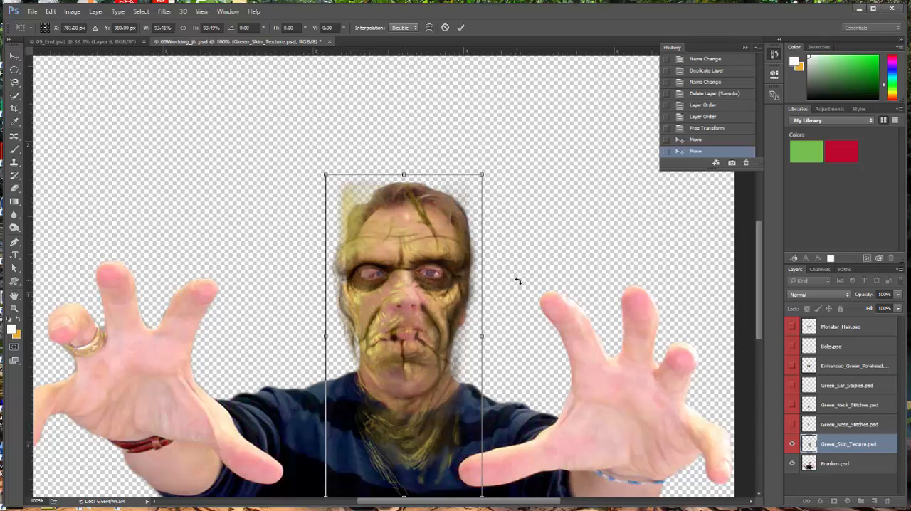
Step: Scale the skin texture further to about 91% and nudge it up to line its eyes up with the man's
{"action": "scroll", "coordinate": [516, 281], "scroll_direction": "down", "scroll_amount": 1}
{"action": "mouse_move", "coordinate": [482, 481]}
{"action": "left_mouse_down"}
{"action": "mouse_move", "coordinate": [479, 474]}
{"action": "mouse_move", "coordinate": [482, 482]}
{"action": "left_mouse_up"}
{"action": "left_click_drag", "start_coordinate": [325, 158], "coordinate": [332, 166]}
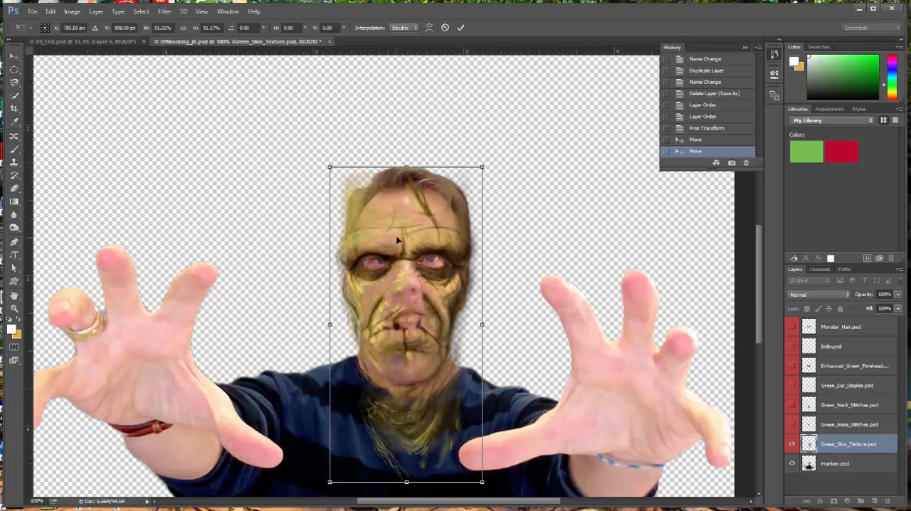
{"action": "left_click_drag", "start_coordinate": [395, 238], "coordinate": [399, 235]}
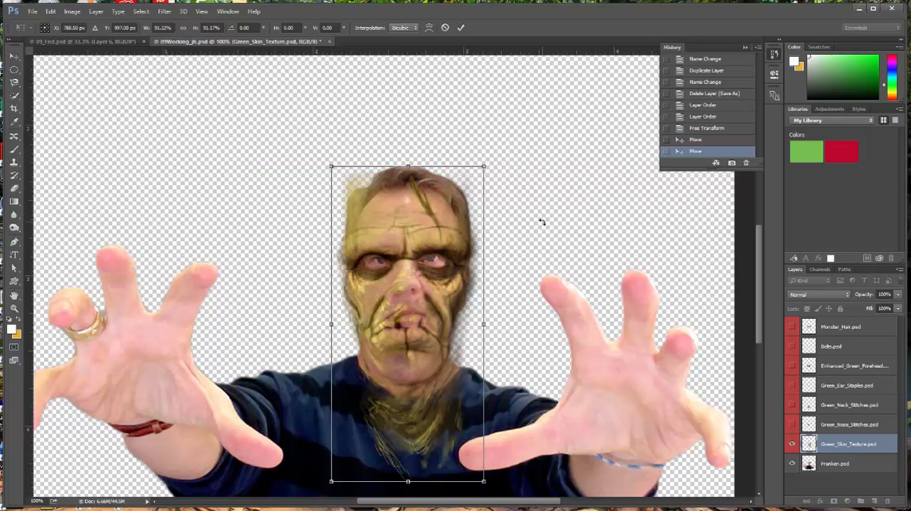
{"action": "key", "text": "Up"}
{"action": "key", "text": "Up"}
{"action": "key", "text": "Up"}
{"action": "key", "text": "Up"}
{"action": "key", "text": "Up"}
{"action": "key", "text": "Up"}
{"action": "key", "text": "Up"}
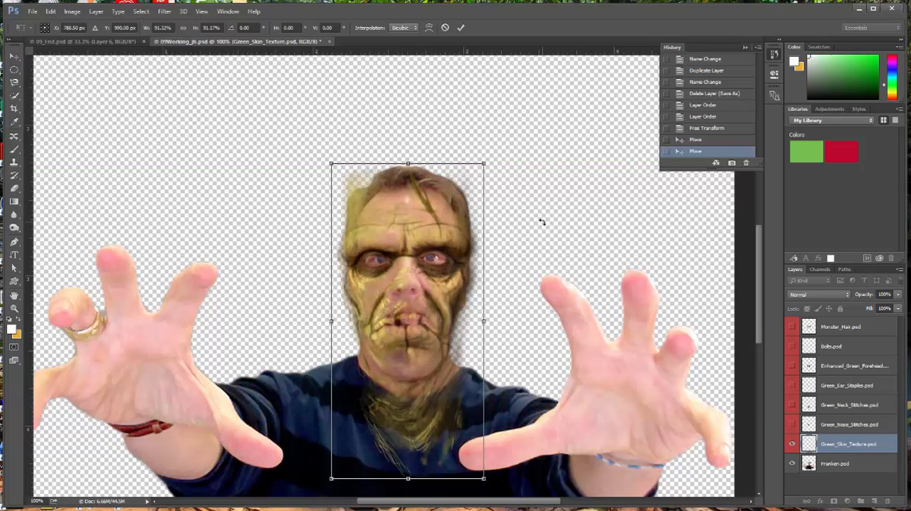
{"action": "key", "text": "Up"}
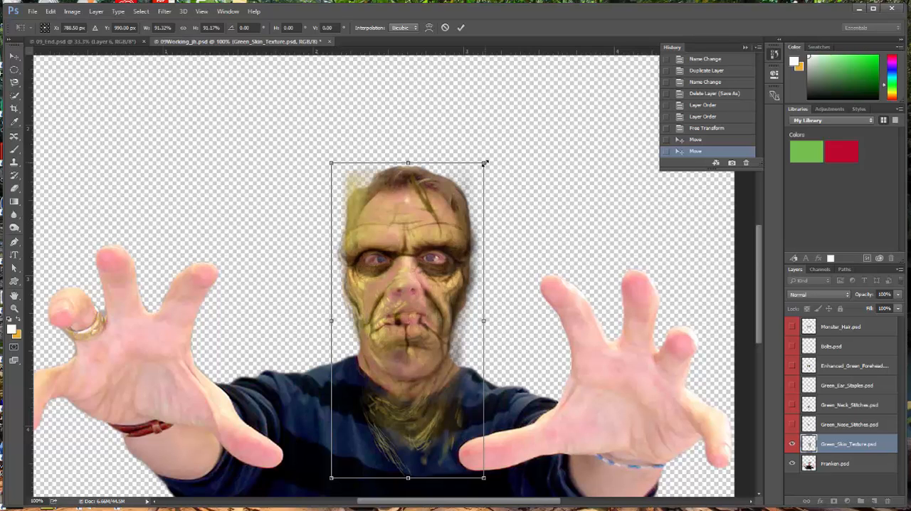
Step: Reduce the skin texture to about 90% and fine-tune its vertical position over the face
{"action": "left_click_drag", "start_coordinate": [483, 163], "coordinate": [482, 169]}
{"action": "key", "text": "Up"}
{"action": "key", "text": "Up"}
{"action": "key", "text": "Up"}
{"action": "key", "text": "Up"}
{"action": "key", "text": "Up"}
{"action": "key", "text": "Up"}
{"action": "key", "text": "Up"}
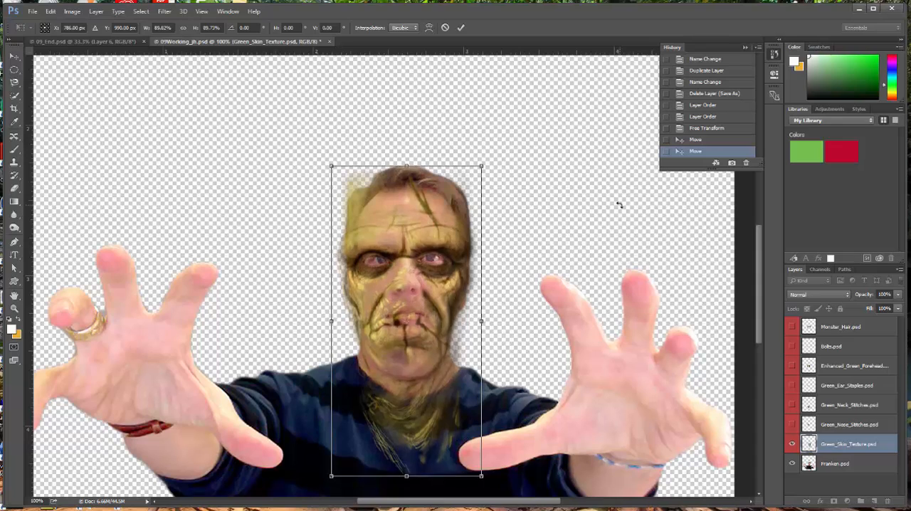
{"action": "key", "text": "Down"}
{"action": "key", "text": "Down"}
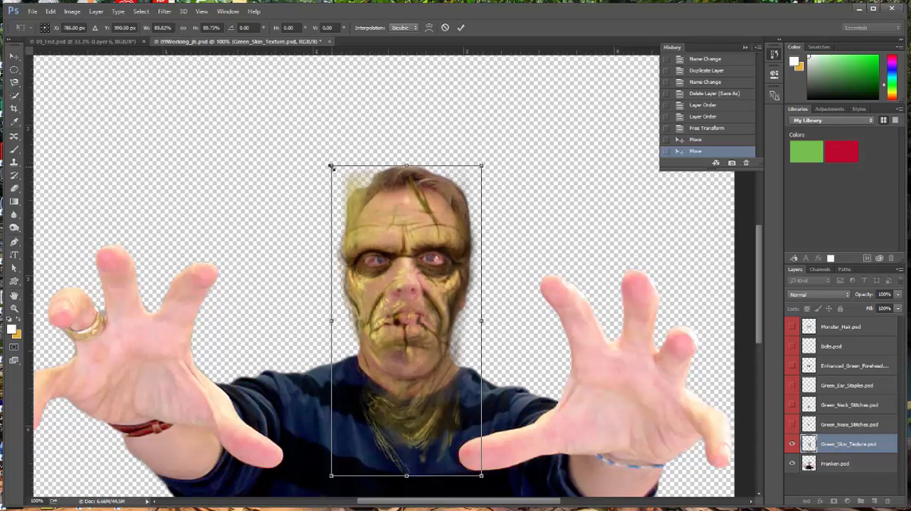
Step: Shrink the skin texture to about 87% and nudge it up and slightly left to match the eyes
{"action": "left_click_drag", "start_coordinate": [332, 165], "coordinate": [336, 175]}
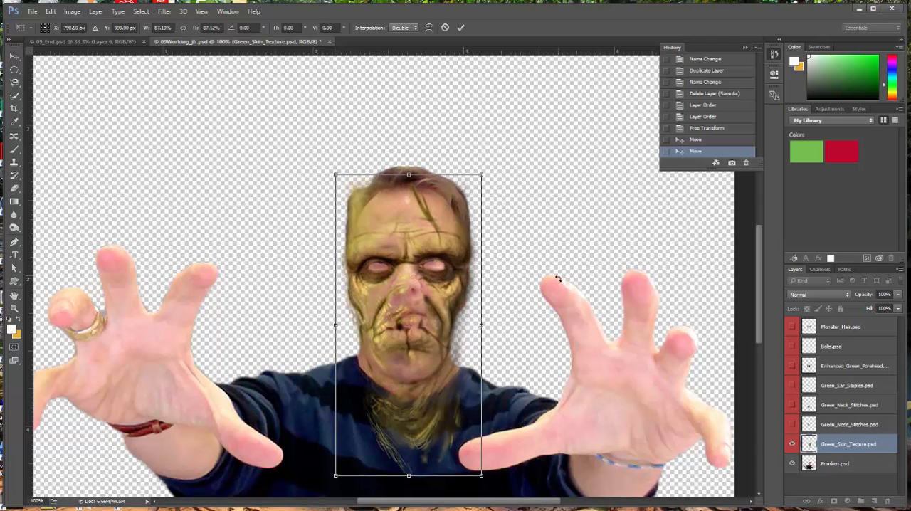
{"action": "key", "text": "Up"}
{"action": "key", "text": "Up"}
{"action": "key", "text": "Up"}
{"action": "key", "text": "Up"}
{"action": "key", "text": "Up"}
{"action": "key", "text": "Up"}
{"action": "key", "text": "Up"}
{"action": "key", "text": "Up"}
{"action": "key", "text": "Up"}
{"action": "key", "text": "Up"}
{"action": "key", "text": "Up"}
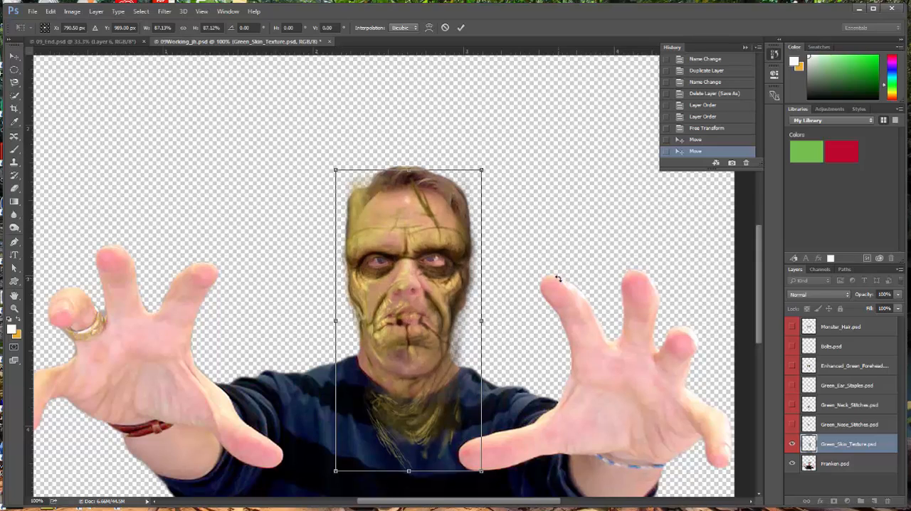
{"action": "key", "text": "Up"}
{"action": "key", "text": "Left"}
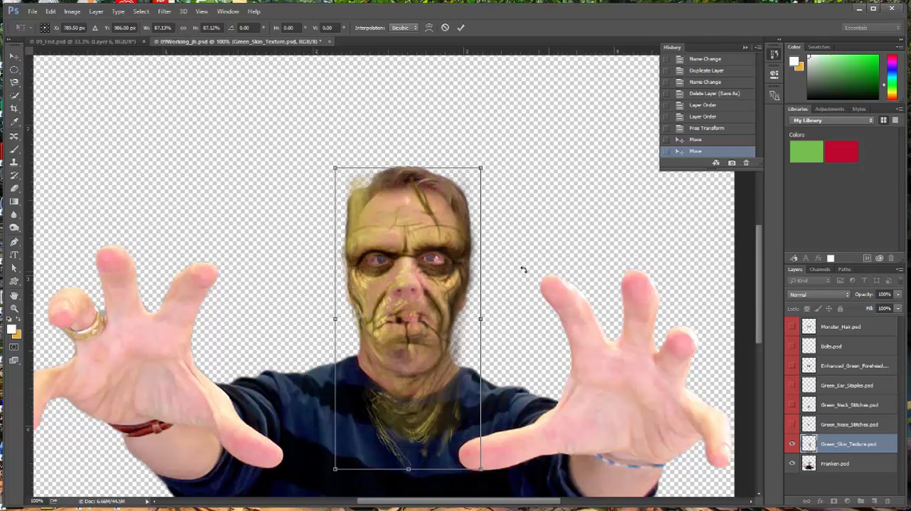
Step: Narrow the skin texture from both sides to about 83.5% width to fit the head, and apply the transform
{"action": "left_click_drag", "start_coordinate": [478, 321], "coordinate": [477, 320]}
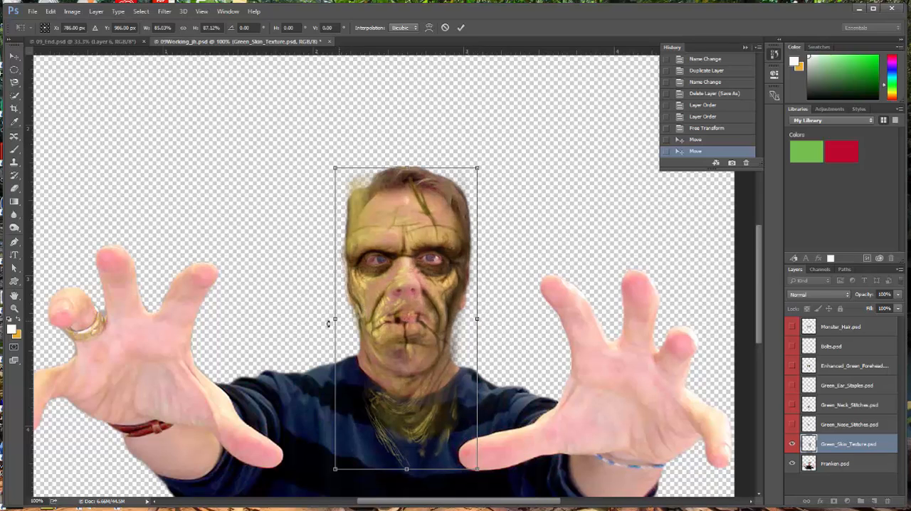
{"action": "left_click_drag", "start_coordinate": [337, 319], "coordinate": [339, 320]}
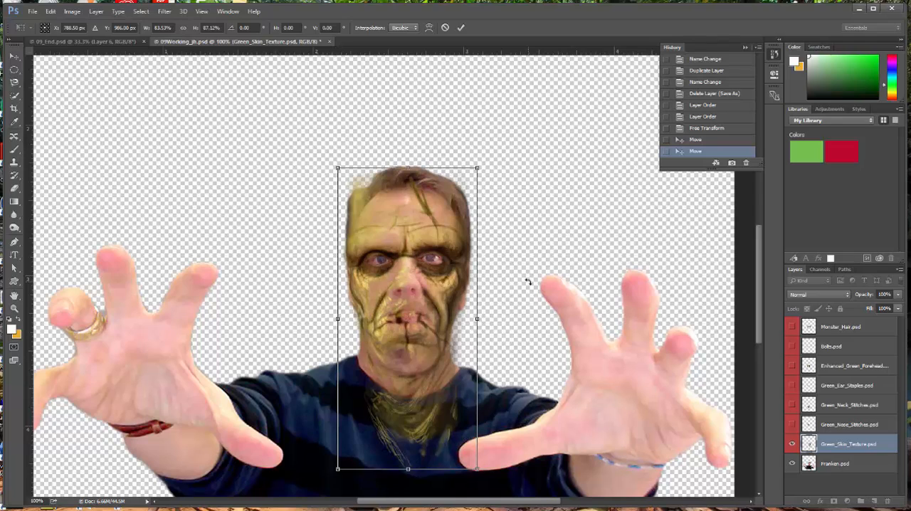
{"action": "key", "text": "Return"}
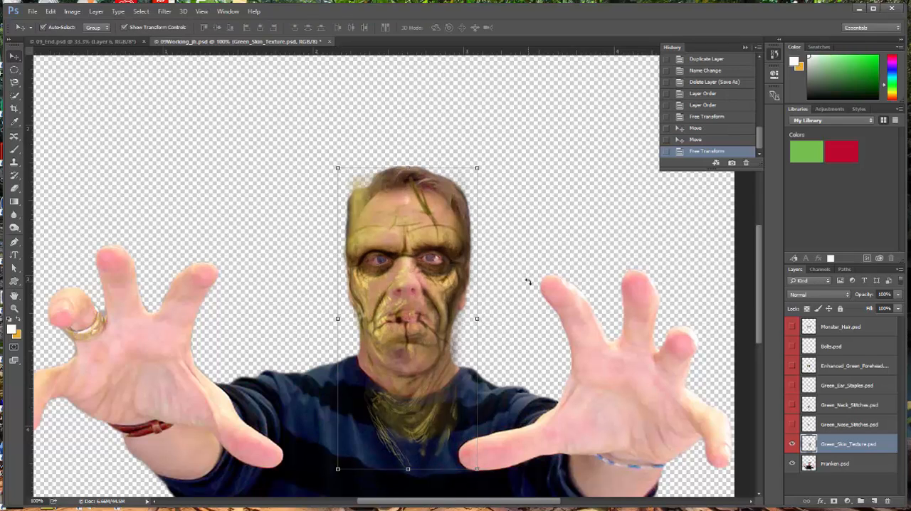
Step: Save the document and convert the Green_Skin_Texture.psd layer to a Smart Object
{"action": "key", "text": "ctrl+s"}
{"action": "left_click", "coordinate": [902, 270]}
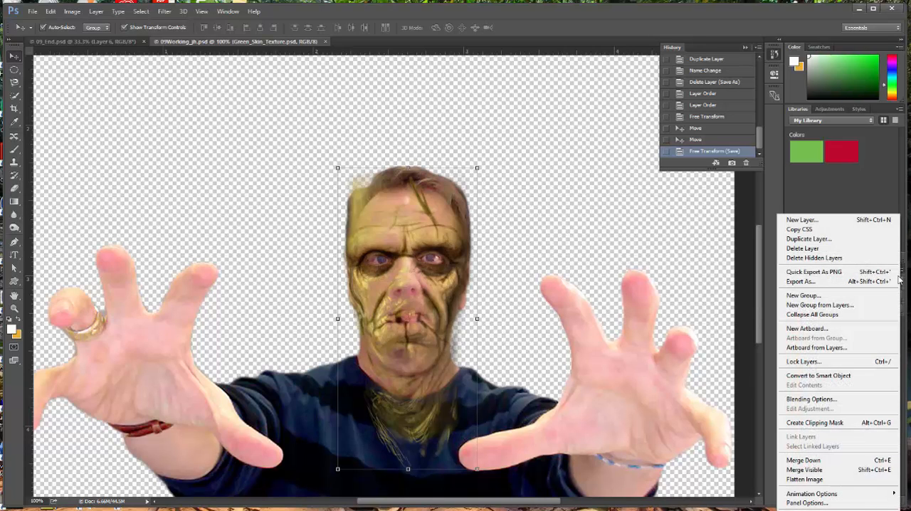
{"action": "left_click", "coordinate": [819, 376]}
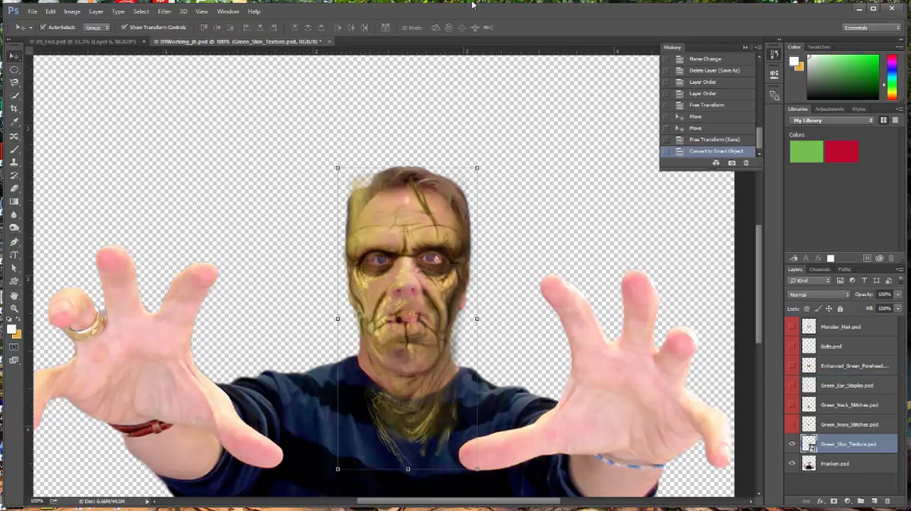
Step: Open the Liquify filter for the skin texture in Advanced Mode and show all layers as a backdrop with mode Behind
{"action": "left_click", "coordinate": [164, 11]}
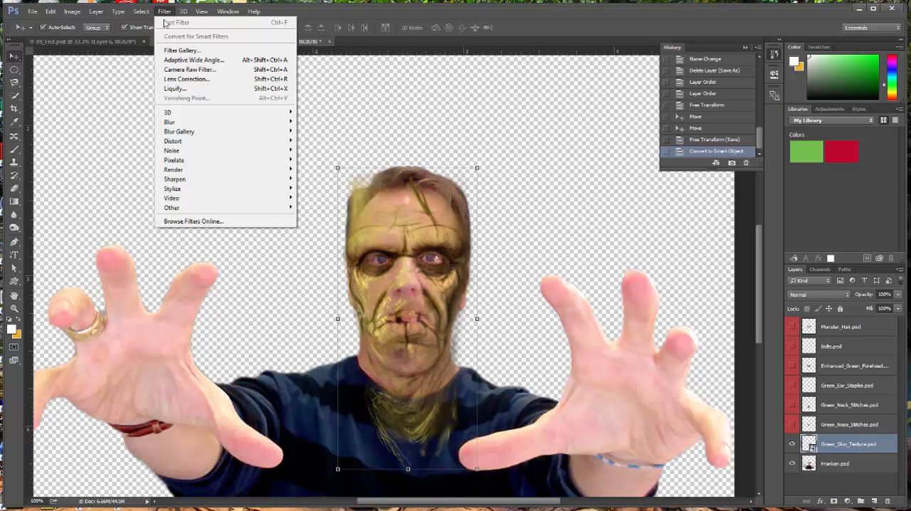
{"action": "left_click", "coordinate": [178, 91]}
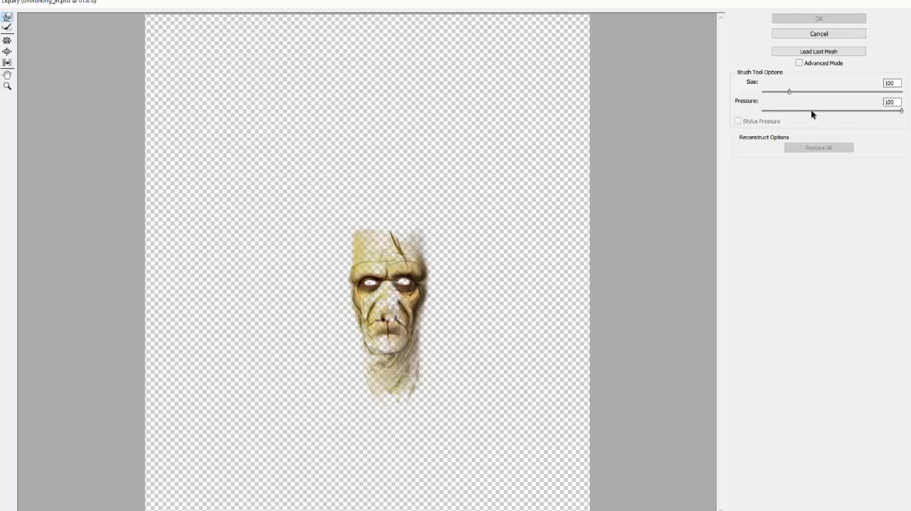
{"action": "left_click", "coordinate": [799, 62]}
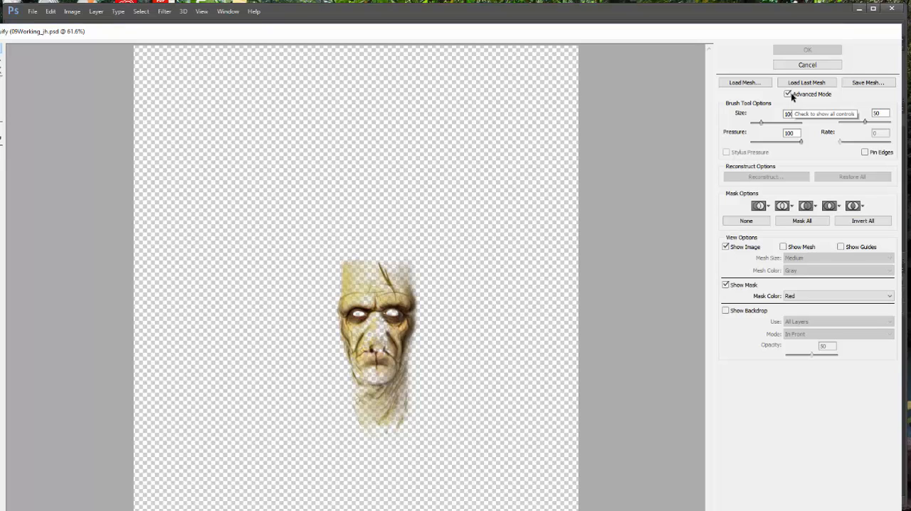
{"action": "left_click", "coordinate": [725, 311]}
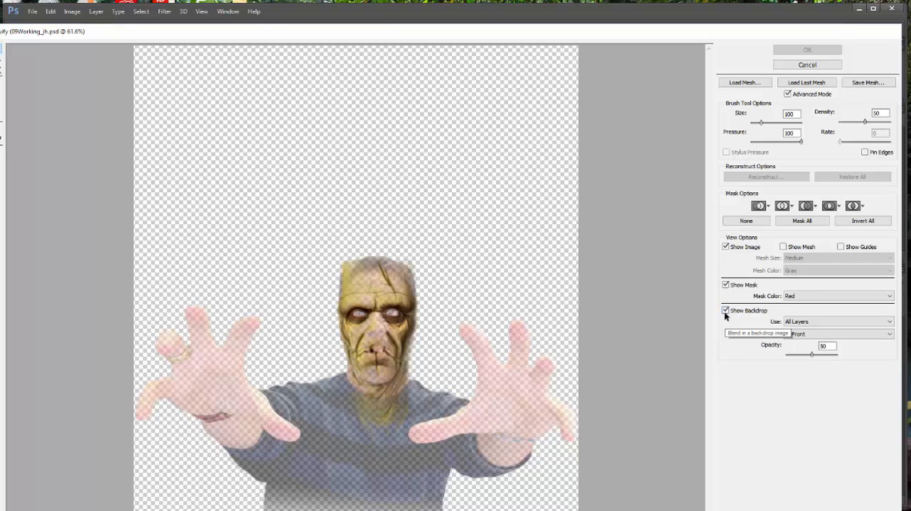
{"action": "left_click", "coordinate": [888, 335]}
{"action": "left_click", "coordinate": [857, 350]}
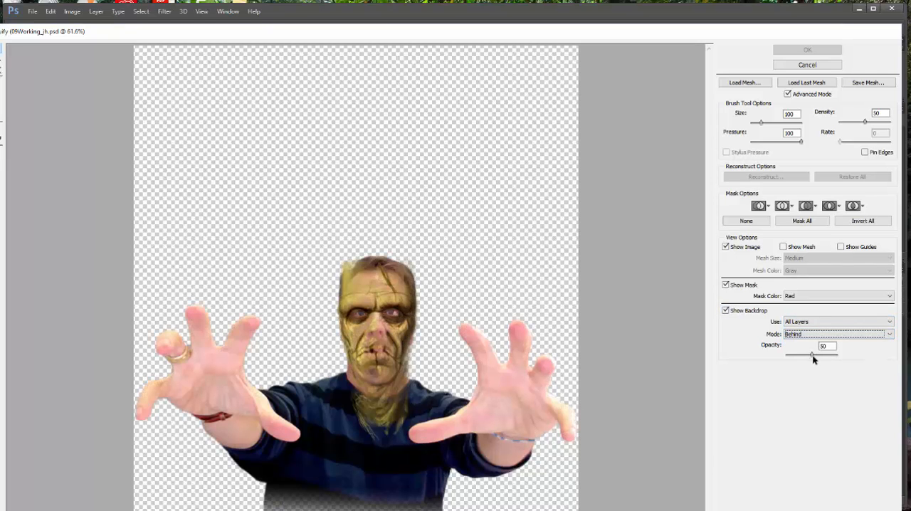
Step: Raise the backdrop opacity to 76 and reposition the Liquify window so its tools are fully in view
{"action": "left_click_drag", "start_coordinate": [811, 358], "coordinate": [825, 359]}
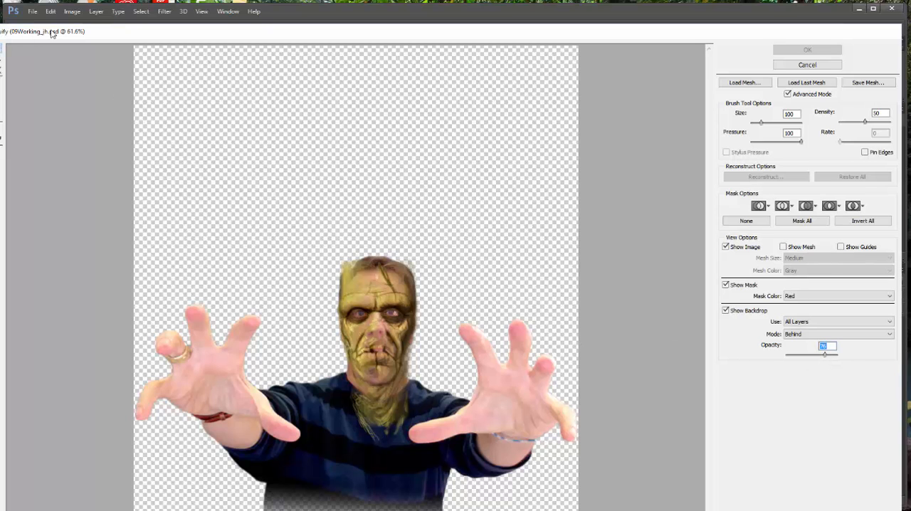
{"action": "mouse_move", "coordinate": [105, 32]}
{"action": "left_mouse_down"}
{"action": "mouse_move", "coordinate": [133, 29]}
{"action": "mouse_move", "coordinate": [123, 22]}
{"action": "left_mouse_up"}
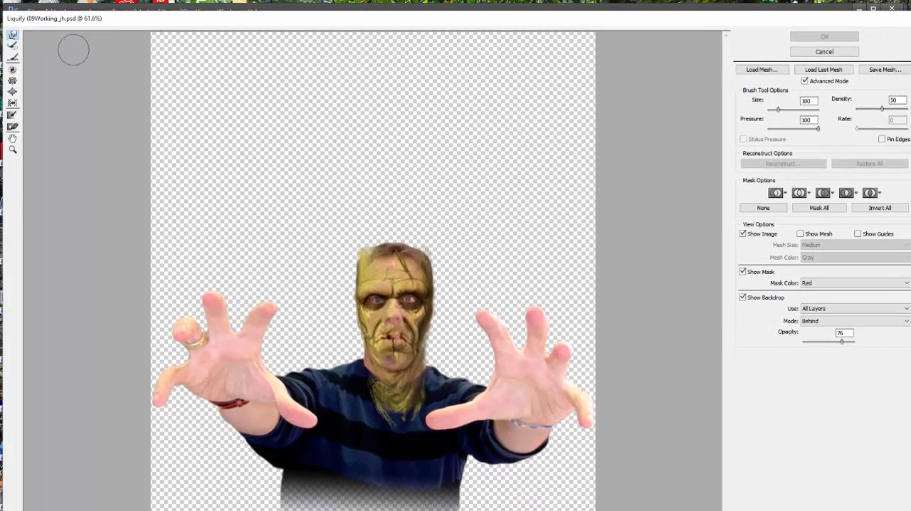
Step: Push the skin texture into alignment around the eyes and brow with a Forward Warp brush of size 150 and pressure 76, and apply Liquify
{"action": "left_click", "coordinate": [12, 147]}
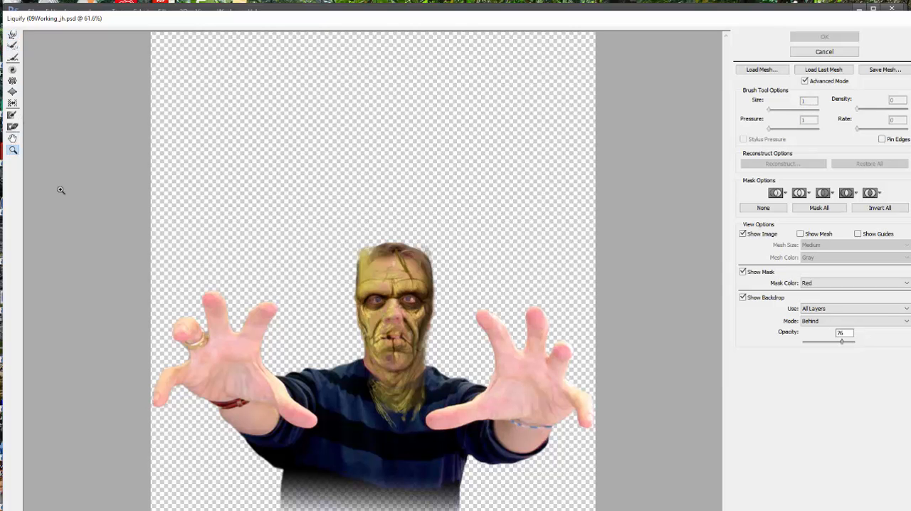
{"action": "left_click", "coordinate": [410, 317]}
{"action": "left_click", "coordinate": [405, 298]}
{"action": "left_click", "coordinate": [404, 297]}
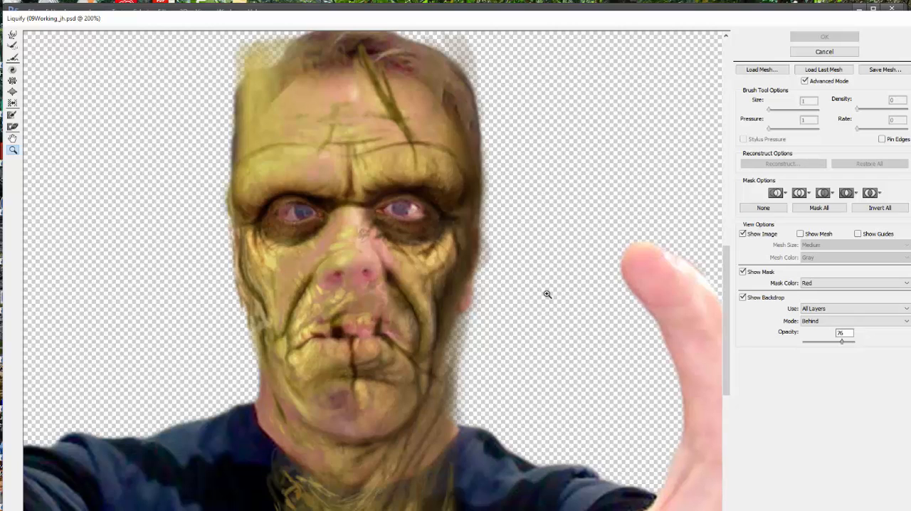
{"action": "left_click", "coordinate": [12, 34]}
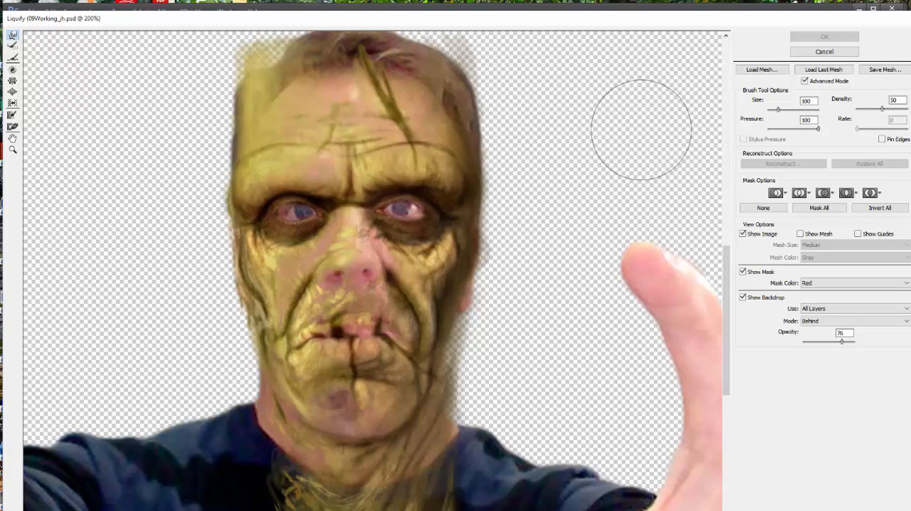
{"action": "mouse_move", "coordinate": [778, 109]}
{"action": "left_mouse_down"}
{"action": "mouse_move", "coordinate": [781, 118]}
{"action": "mouse_move", "coordinate": [789, 109]}
{"action": "left_mouse_up"}
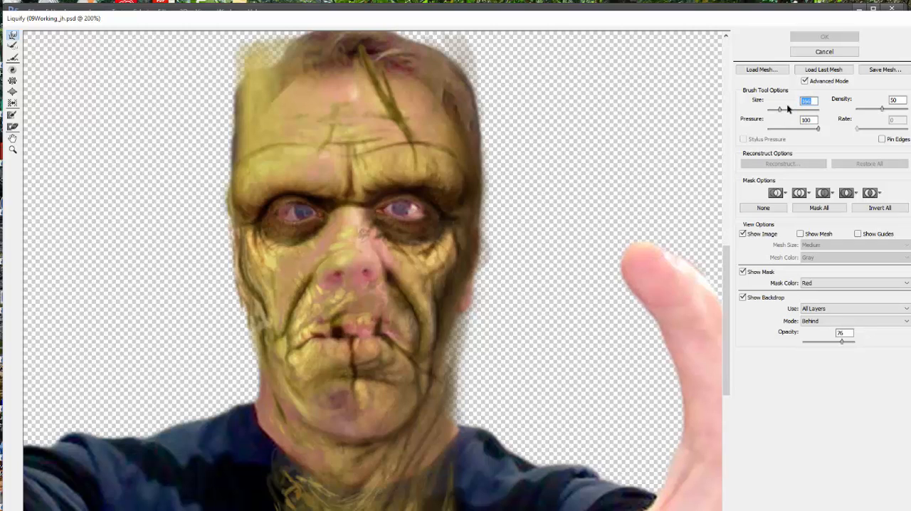
{"action": "type", "text": "150"}
{"action": "left_click_drag", "start_coordinate": [816, 132], "coordinate": [807, 132]}
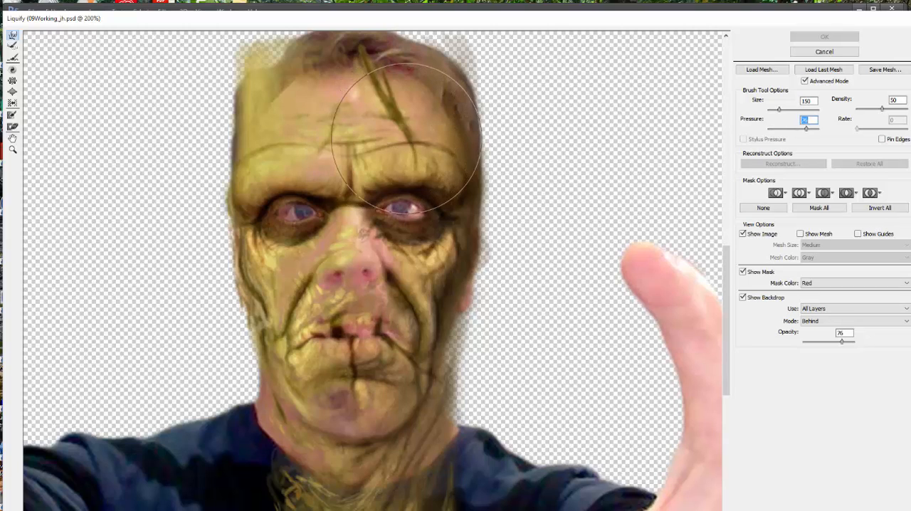
{"action": "left_click_drag", "start_coordinate": [406, 138], "coordinate": [406, 214]}
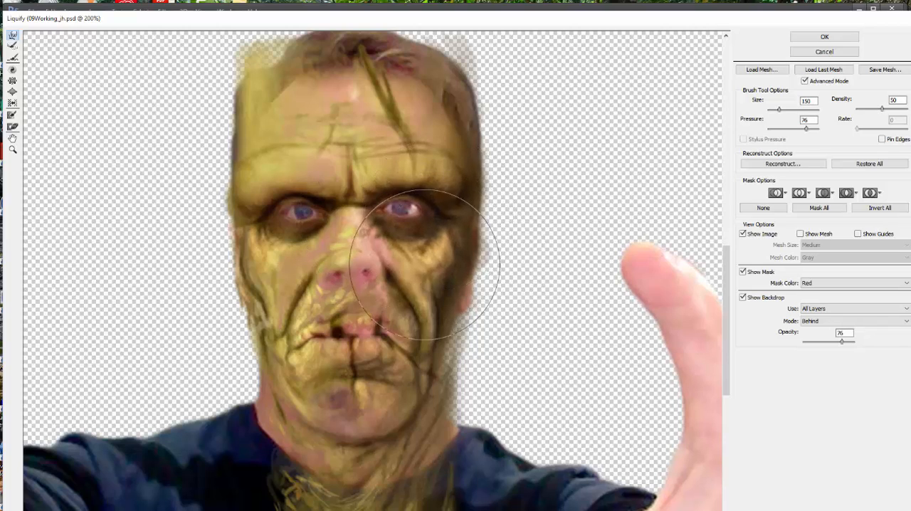
{"action": "left_click", "coordinate": [836, 36]}
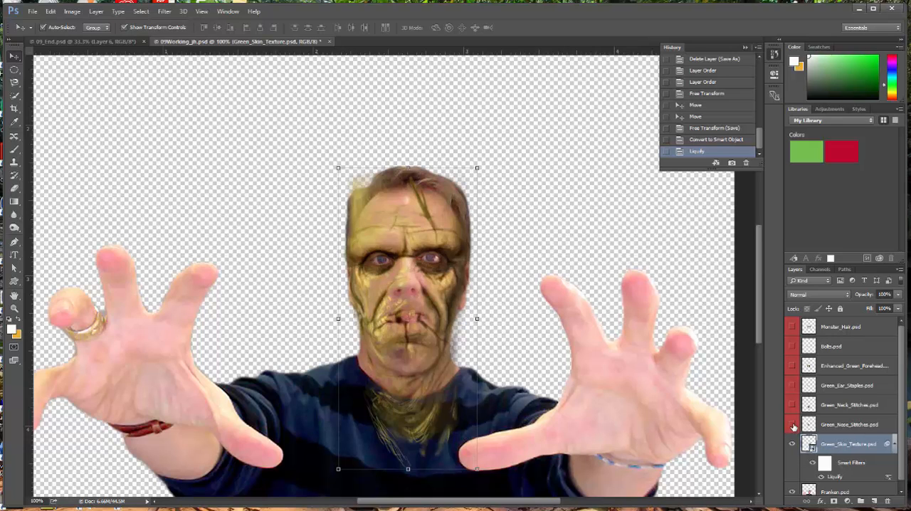
Step: Show the Green_Nose_Stitches.psd layer and move the stitches over the man's nose
{"action": "left_click", "coordinate": [793, 425]}
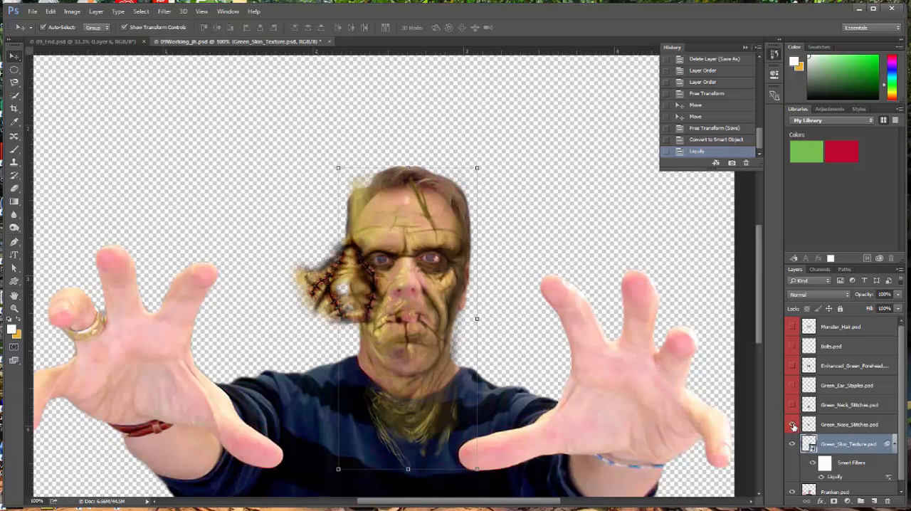
{"action": "left_click", "coordinate": [839, 425]}
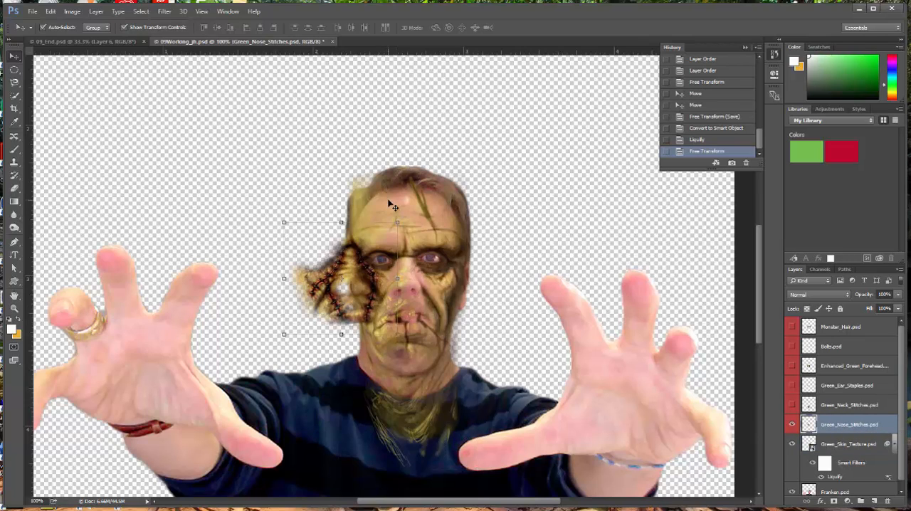
{"action": "left_click", "coordinate": [50, 11]}
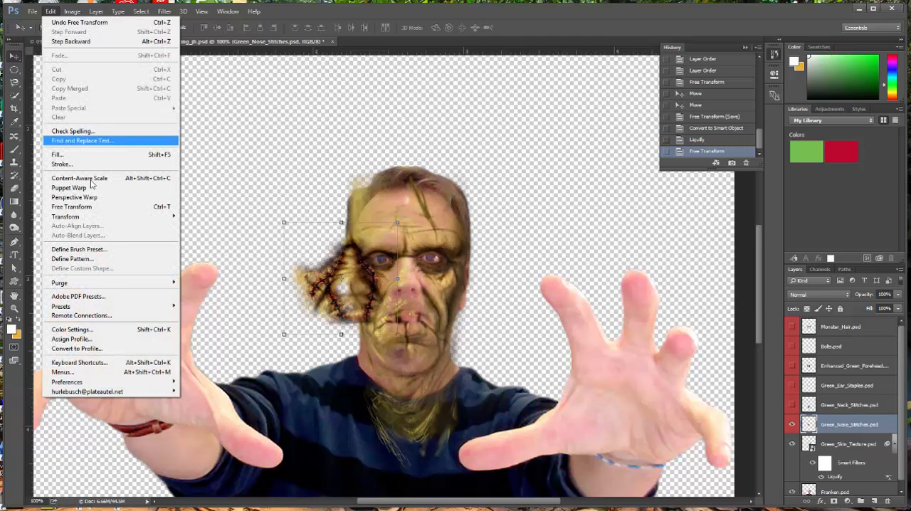
{"action": "left_click", "coordinate": [84, 207]}
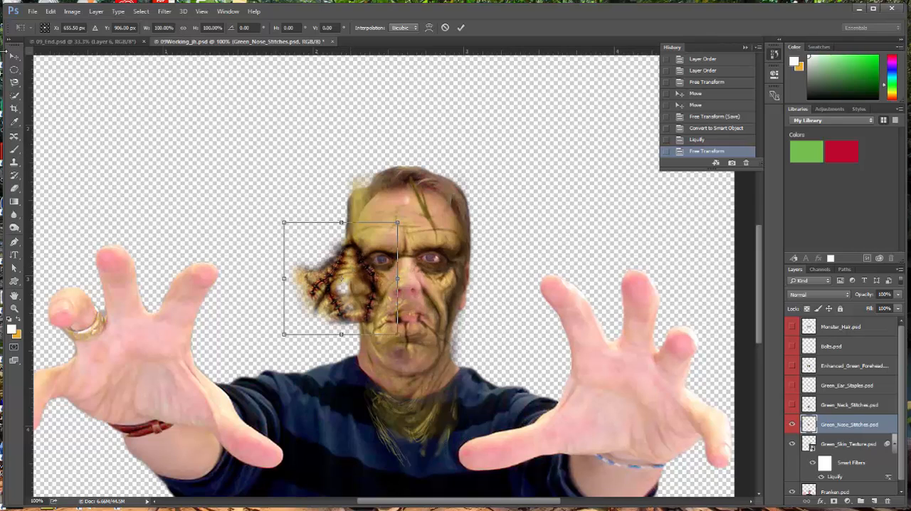
{"action": "key", "text": "Return"}
{"action": "left_click_drag", "start_coordinate": [349, 266], "coordinate": [404, 273]}
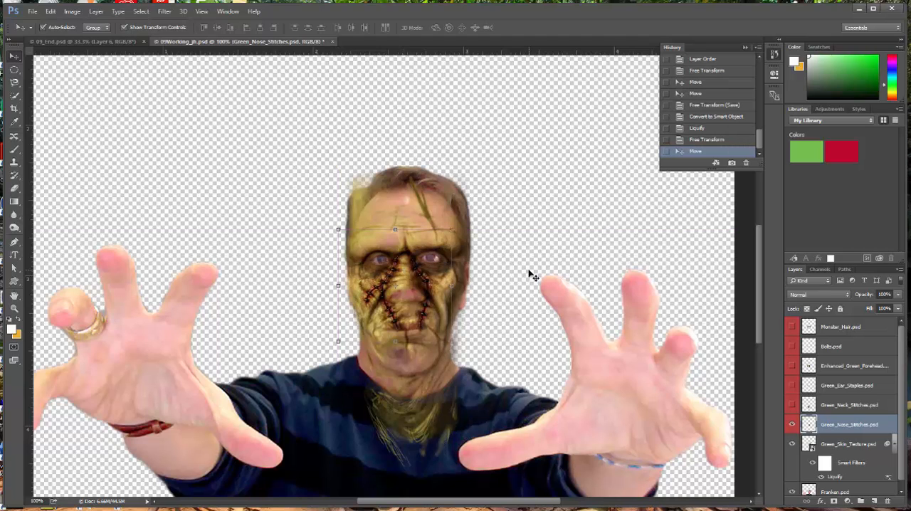
Step: Scale the nose stitches down to about 82.4% width and 88% height around the nose
{"action": "key", "text": "ctrl+plus"}
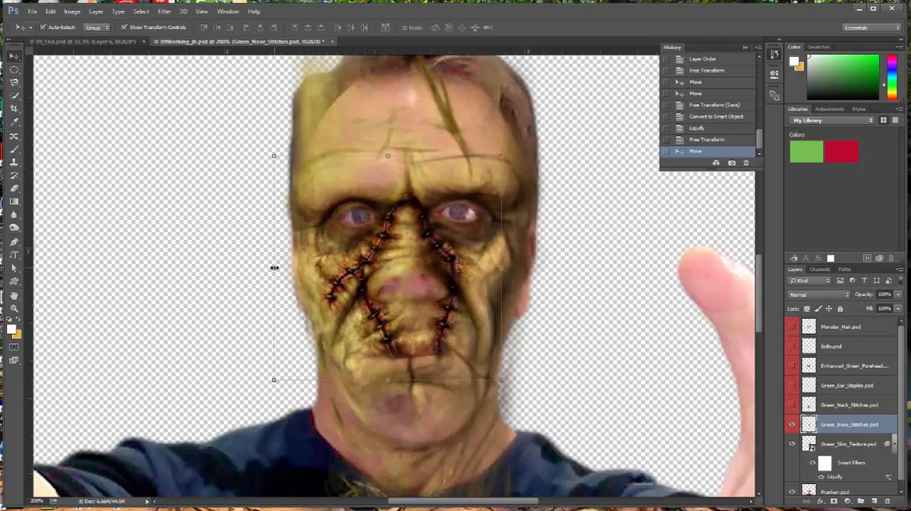
{"action": "left_click", "coordinate": [274, 268]}
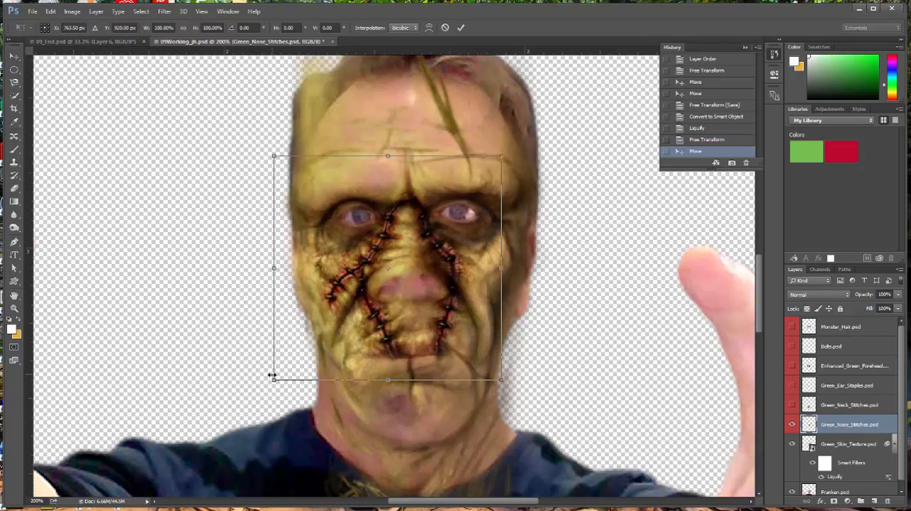
{"action": "left_click_drag", "start_coordinate": [275, 381], "coordinate": [294, 360]}
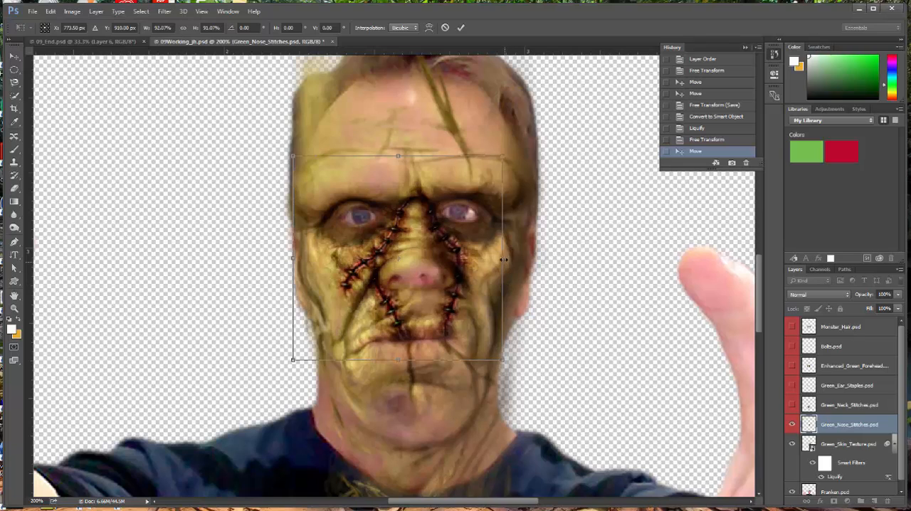
{"action": "left_click_drag", "start_coordinate": [501, 257], "coordinate": [484, 257]}
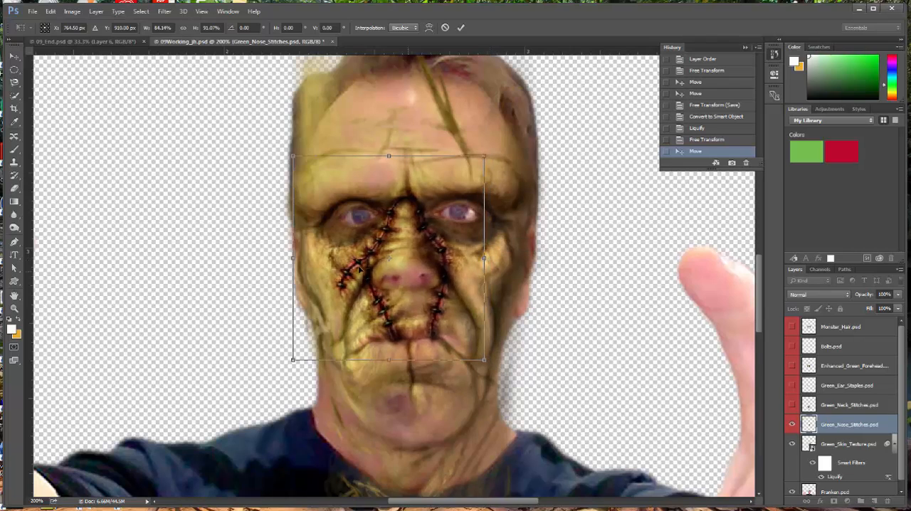
{"action": "left_click_drag", "start_coordinate": [293, 258], "coordinate": [296, 257]}
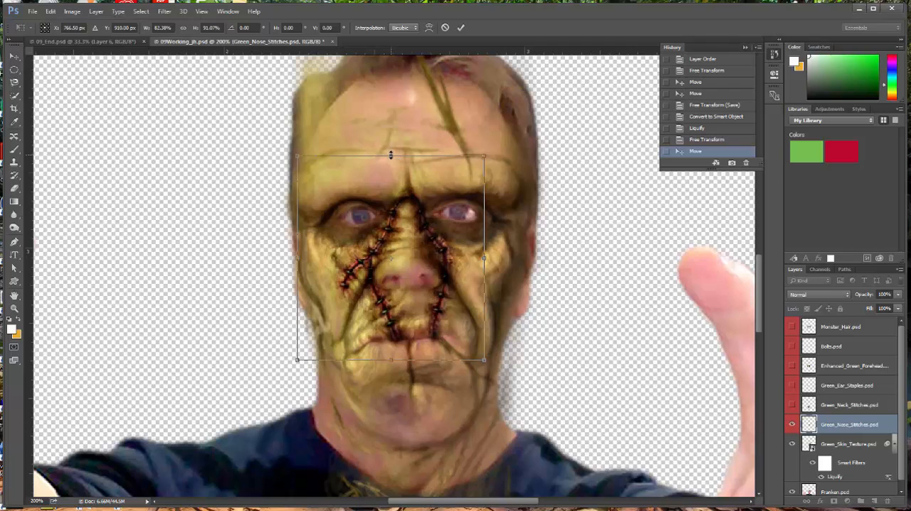
{"action": "mouse_move", "coordinate": [391, 155]}
{"action": "left_mouse_down"}
{"action": "mouse_move", "coordinate": [388, 181]}
{"action": "mouse_move", "coordinate": [389, 163]}
{"action": "left_mouse_up"}
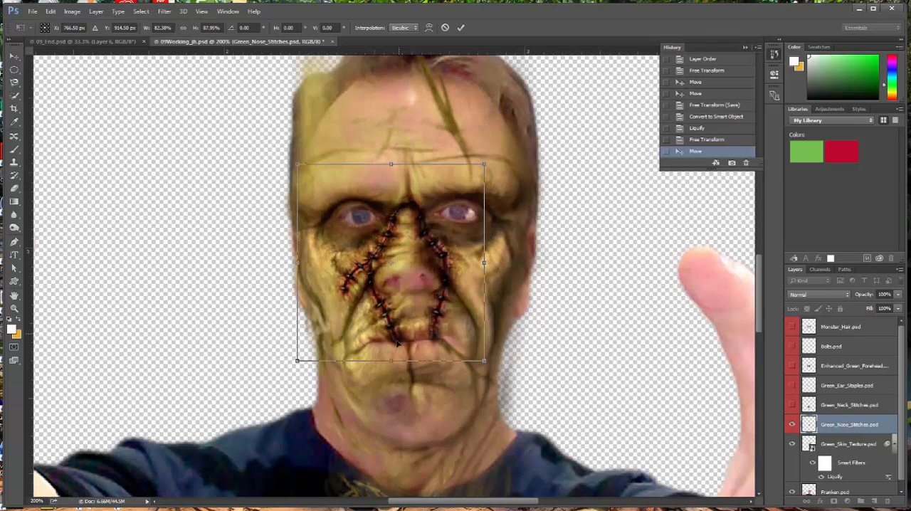
Step: Tighten the nose stitches to about 76.2% width and 86.6% height, and apply the transform
{"action": "left_click_drag", "start_coordinate": [391, 361], "coordinate": [393, 359]}
{"action": "mouse_move", "coordinate": [392, 356]}
{"action": "left_mouse_down"}
{"action": "mouse_move", "coordinate": [392, 337]}
{"action": "mouse_move", "coordinate": [393, 359]}
{"action": "left_mouse_up"}
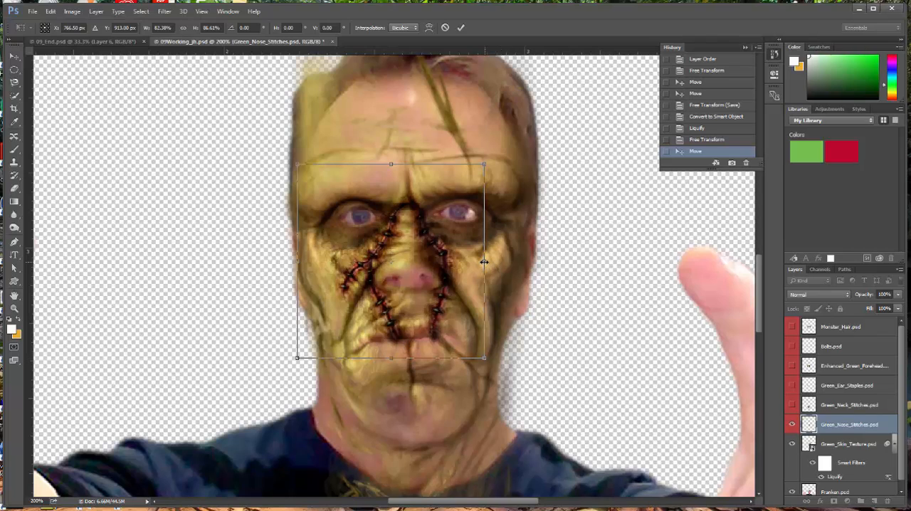
{"action": "left_click_drag", "start_coordinate": [481, 262], "coordinate": [483, 262]}
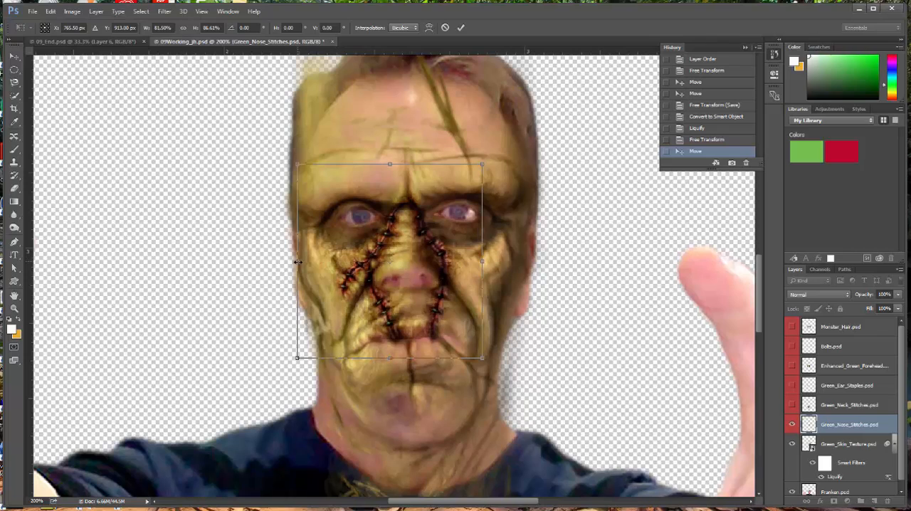
{"action": "left_click_drag", "start_coordinate": [298, 262], "coordinate": [306, 265]}
{"action": "left_click_drag", "start_coordinate": [484, 259], "coordinate": [479, 258]}
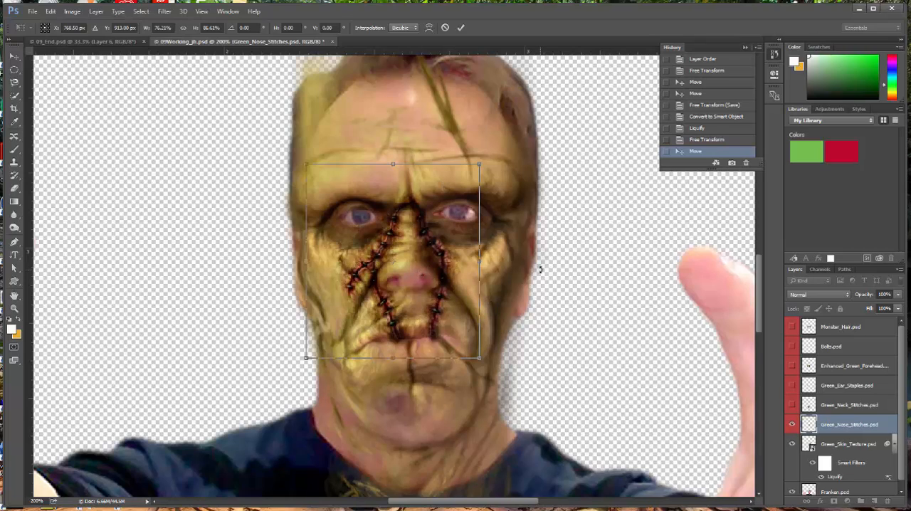
{"action": "key", "text": "Return"}
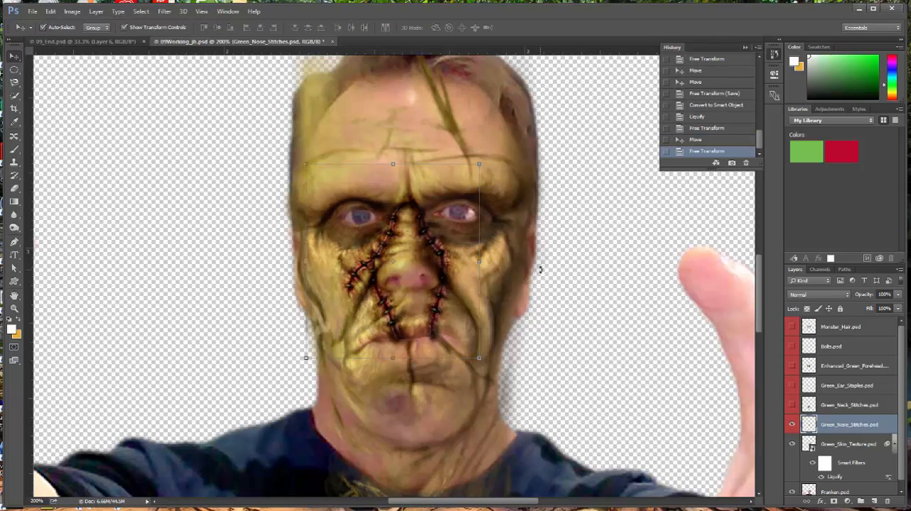
Step: Select and show the Green_Neck_Stitches.psd layer, and move the stitches down onto the man's neck
{"action": "left_click", "coordinate": [838, 405]}
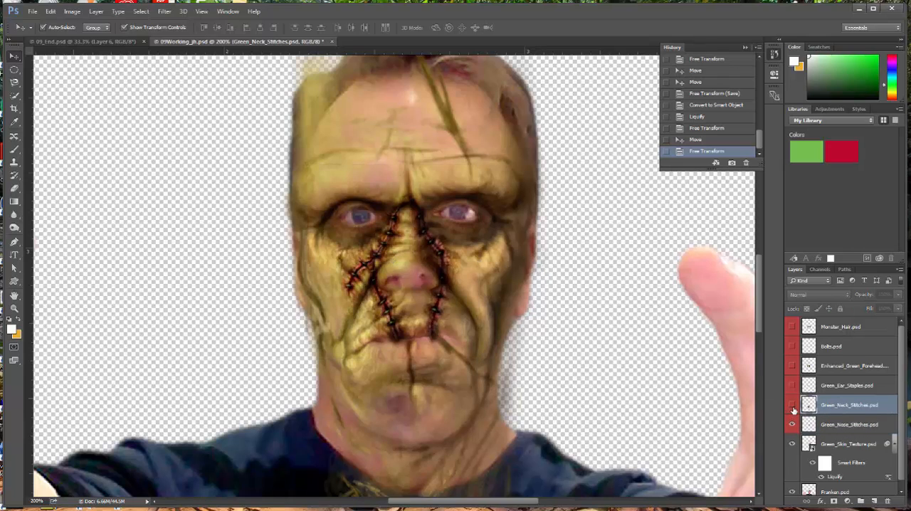
{"action": "left_click", "coordinate": [792, 407]}
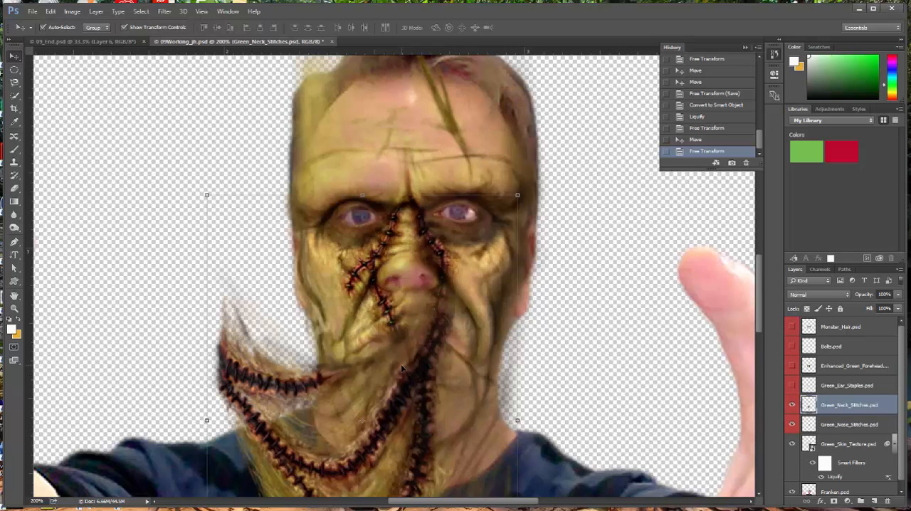
{"action": "left_click_drag", "start_coordinate": [370, 392], "coordinate": [480, 434]}
Step: Narrow the neck stitches with Free Transform to about 95.3% width to fit the neck, and apply the transform
{"action": "scroll", "coordinate": [667, 333], "scroll_direction": "down", "scroll_amount": 5}
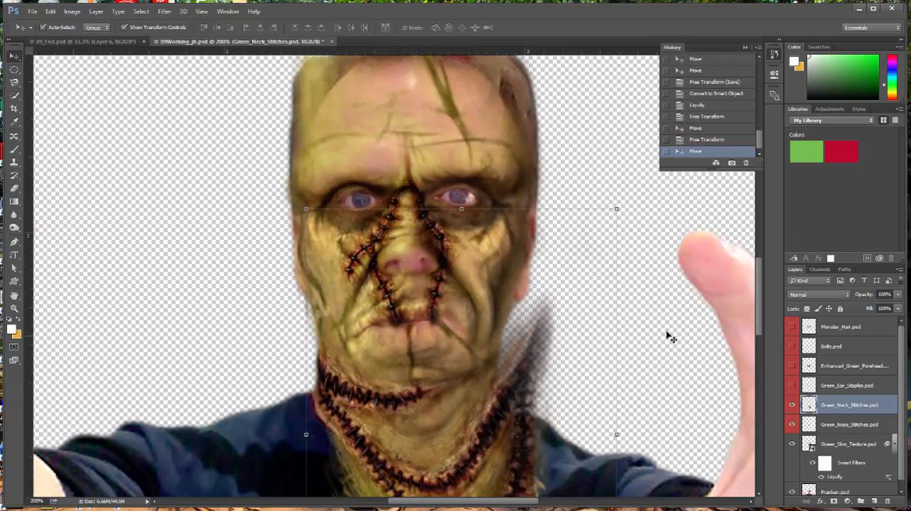
{"action": "scroll", "coordinate": [667, 329], "scroll_direction": "down", "scroll_amount": 1}
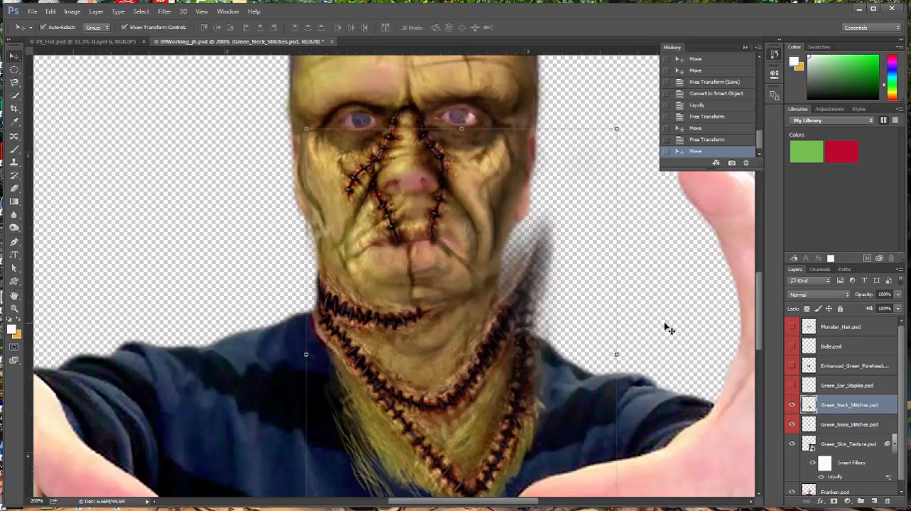
{"action": "left_click", "coordinate": [51, 12]}
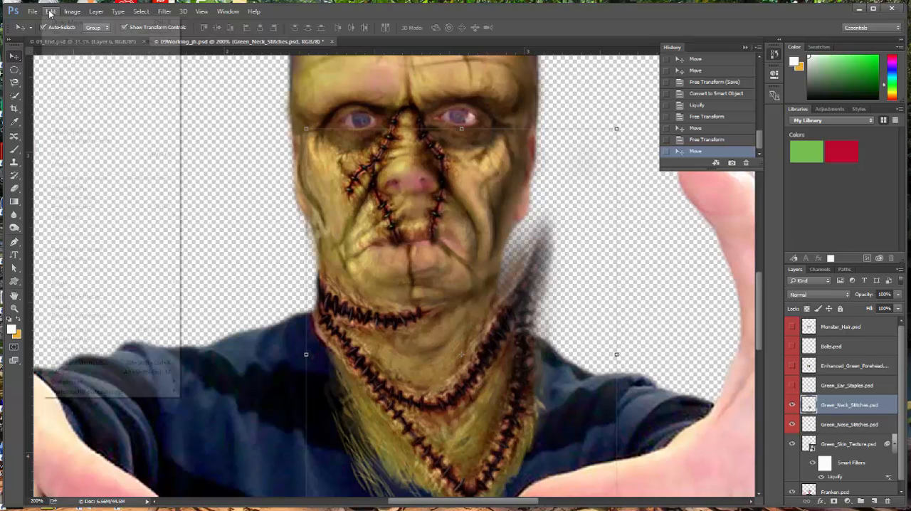
{"action": "left_click", "coordinate": [93, 207]}
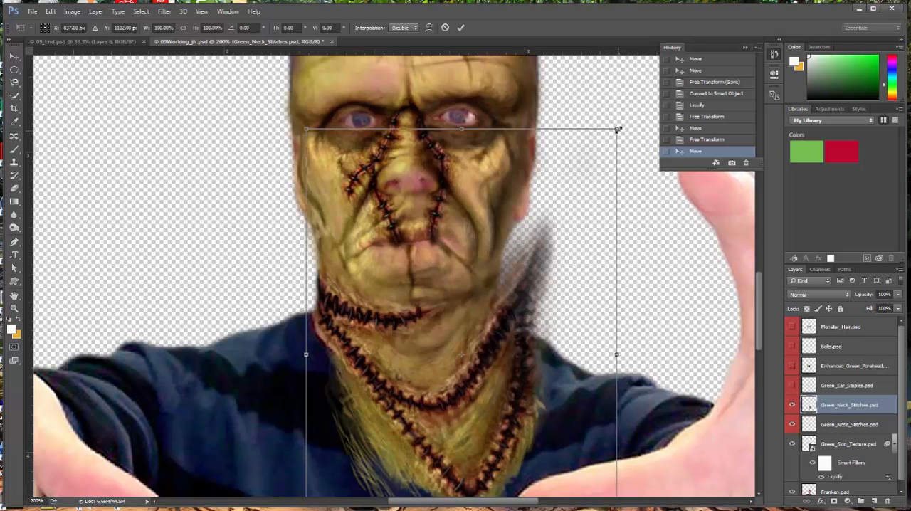
{"action": "scroll", "coordinate": [663, 443], "scroll_direction": "down", "scroll_amount": 8}
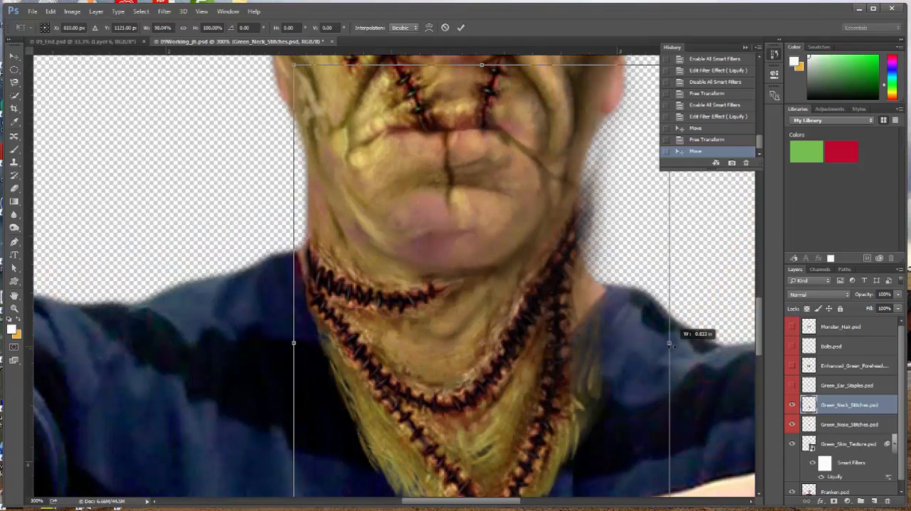
{"action": "left_click_drag", "start_coordinate": [669, 343], "coordinate": [663, 343]}
{"action": "mouse_move", "coordinate": [292, 344]}
{"action": "left_mouse_down"}
{"action": "mouse_move", "coordinate": [282, 343]}
{"action": "mouse_move", "coordinate": [291, 343]}
{"action": "left_mouse_up"}
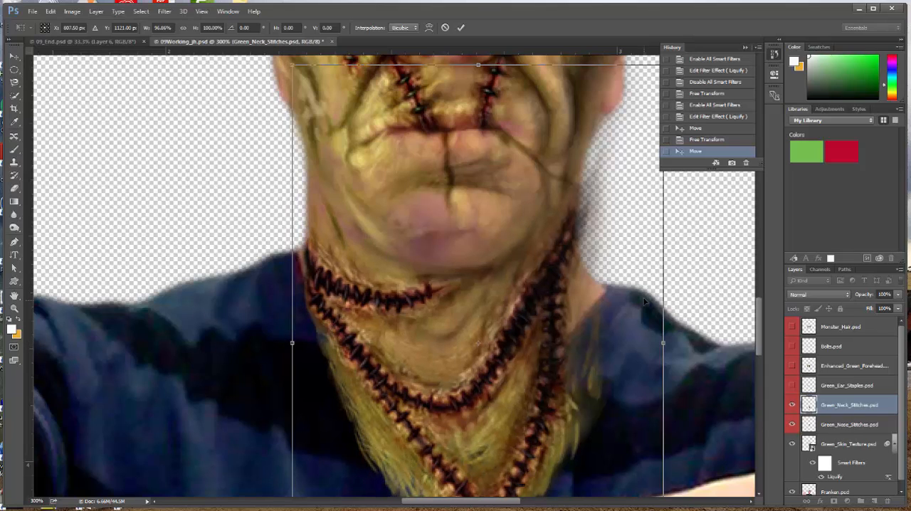
{"action": "mouse_move", "coordinate": [663, 344]}
{"action": "left_mouse_down"}
{"action": "mouse_move", "coordinate": [633, 344]}
{"action": "mouse_move", "coordinate": [659, 344]}
{"action": "mouse_move", "coordinate": [657, 354]}
{"action": "left_mouse_up"}
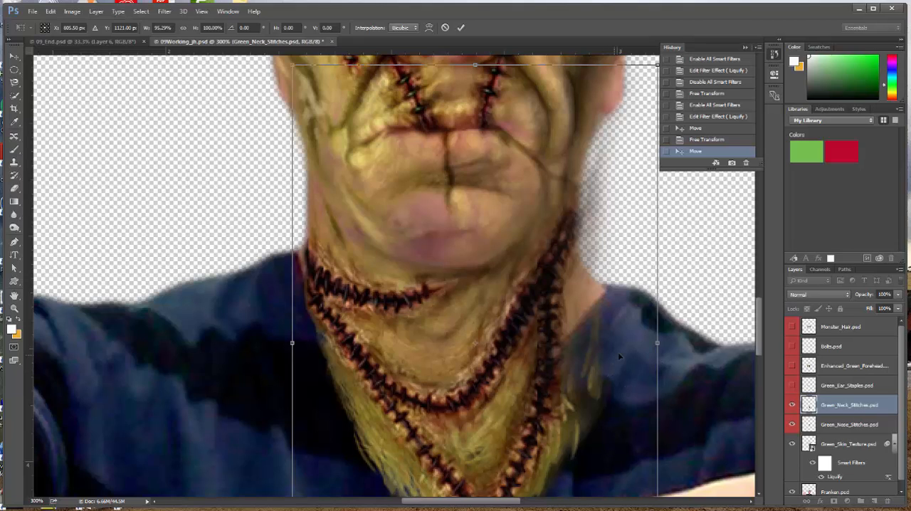
{"action": "key", "text": "Return"}
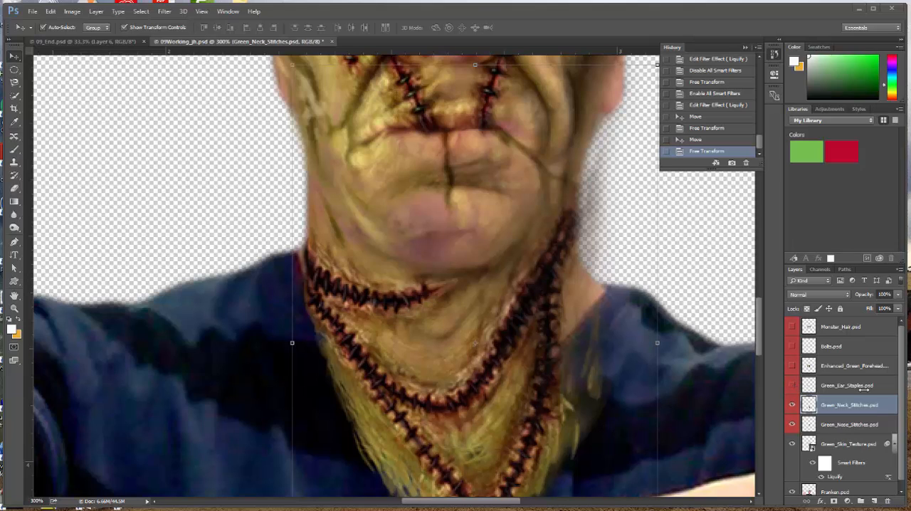
Step: Select the Green_Ear_Staples.psd layer and make it visible
{"action": "left_click", "coordinate": [833, 390]}
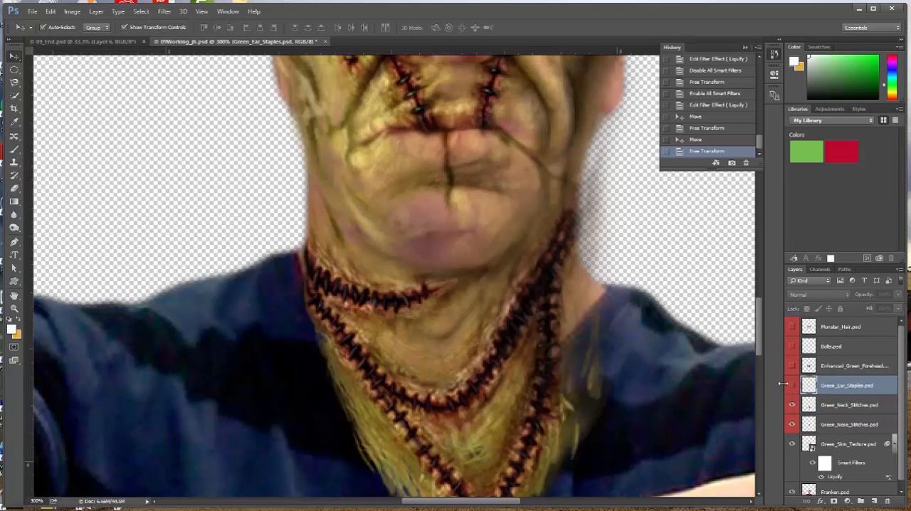
{"action": "left_click", "coordinate": [793, 385]}
{"action": "scroll", "coordinate": [438, 300], "scroll_direction": "up", "scroll_amount": 5}
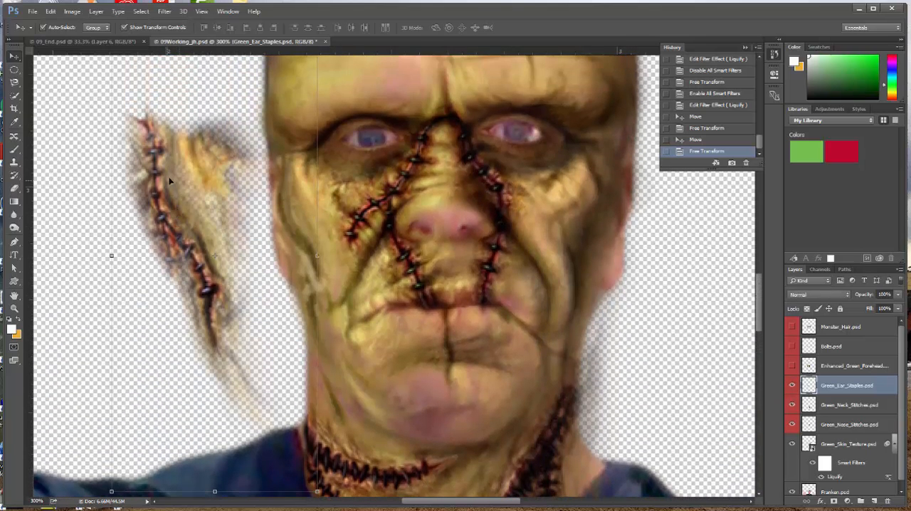
{"action": "left_click", "coordinate": [50, 11]}
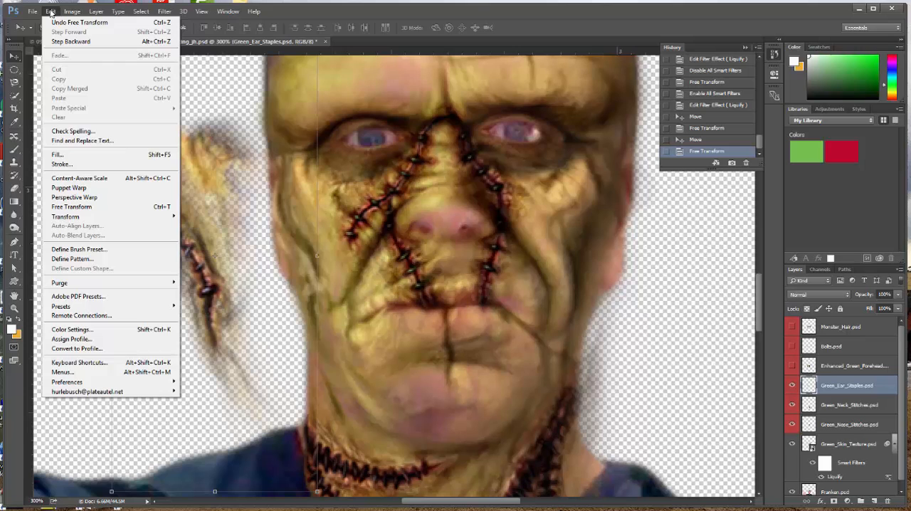
{"action": "left_click", "coordinate": [82, 207]}
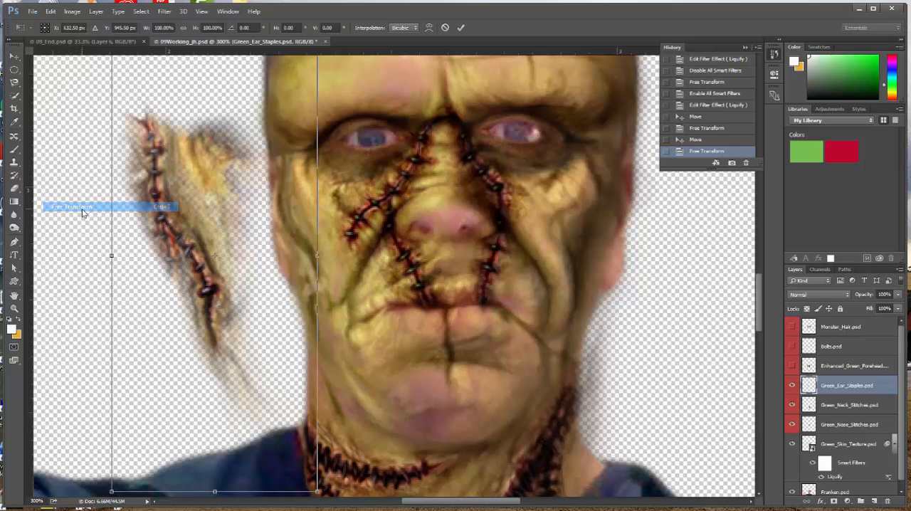
{"action": "left_click_drag", "start_coordinate": [189, 209], "coordinate": [276, 187]}
Step: Examine the placement of the ear staples on the finished monster in 09_End.psd, and return to the 09Working_jh.psd document
{"action": "left_click", "coordinate": [101, 41]}
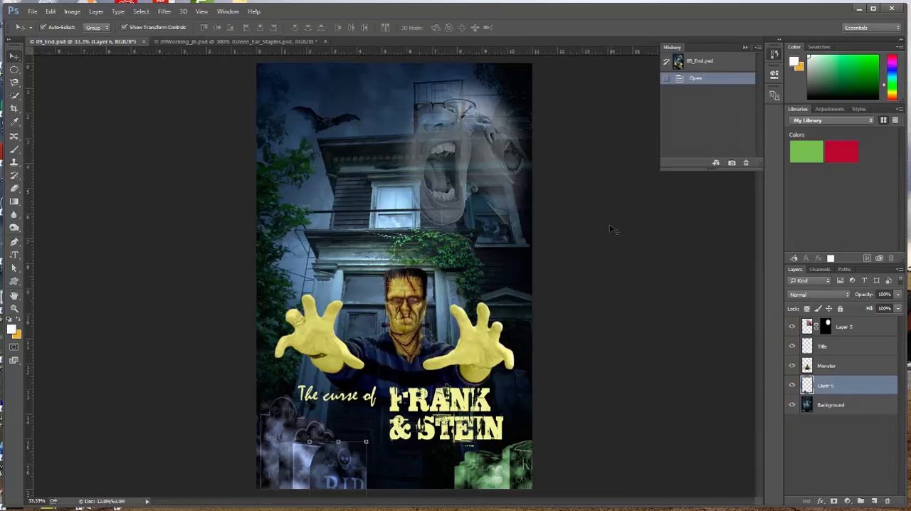
{"action": "left_click_drag", "start_coordinate": [378, 283], "coordinate": [442, 373]}
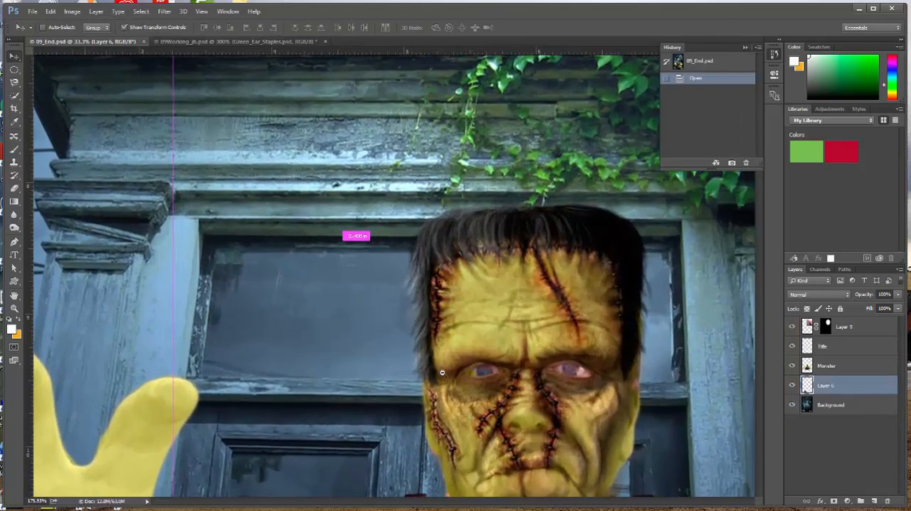
{"action": "left_click_drag", "start_coordinate": [507, 410], "coordinate": [420, 311]}
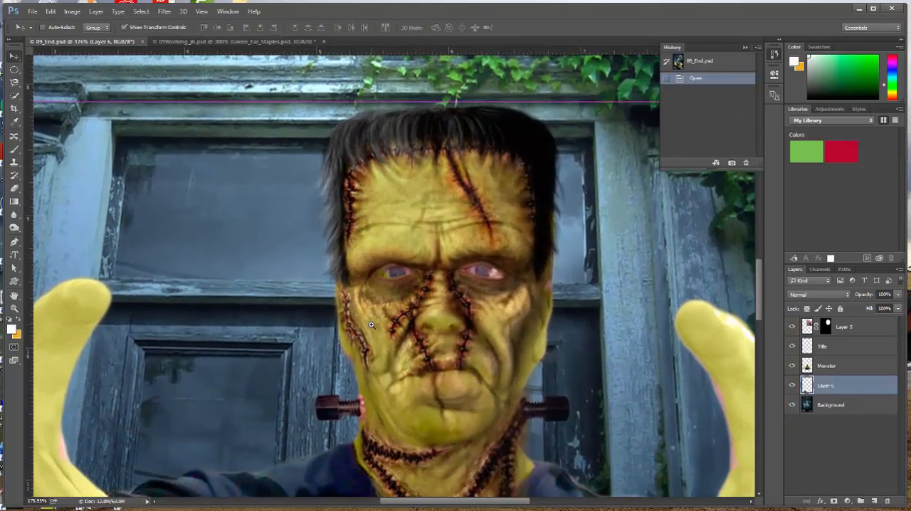
{"action": "left_click", "coordinate": [371, 324]}
{"action": "left_click", "coordinate": [378, 344]}
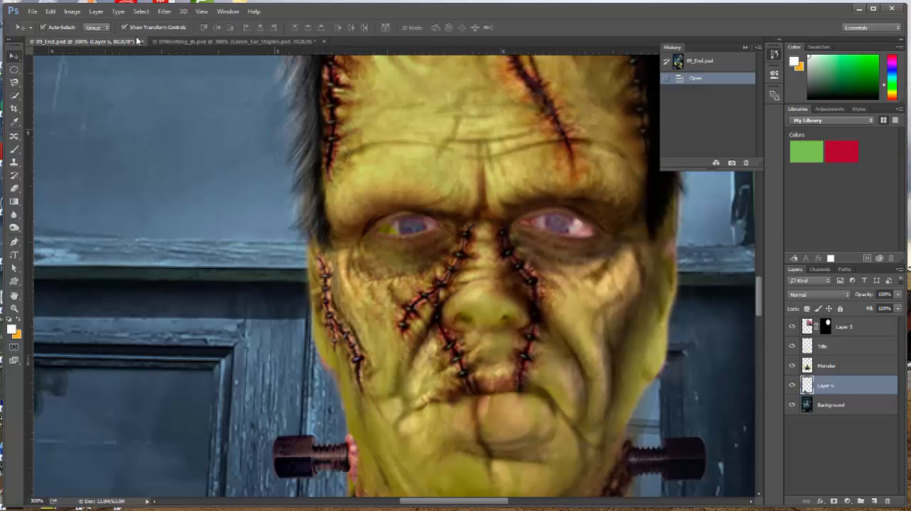
{"action": "left_click", "coordinate": [165, 42]}
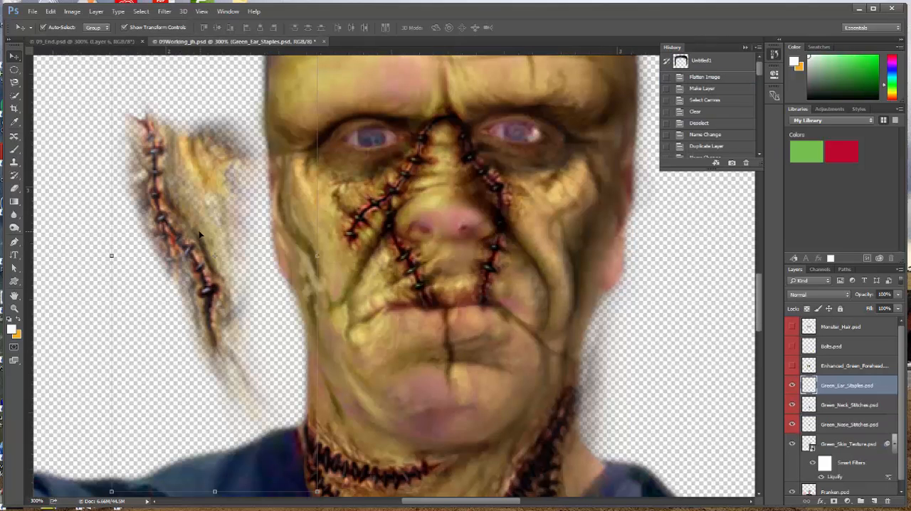
Step: Move the ear staples onto the man's face beside the ear, scale them to about 72.3% width and 99% height, and apply the transform
{"action": "left_click_drag", "start_coordinate": [211, 233], "coordinate": [267, 230]}
{"action": "left_click_drag", "start_coordinate": [182, 251], "coordinate": [241, 244]}
{"action": "left_click_drag", "start_coordinate": [385, 250], "coordinate": [390, 249]}
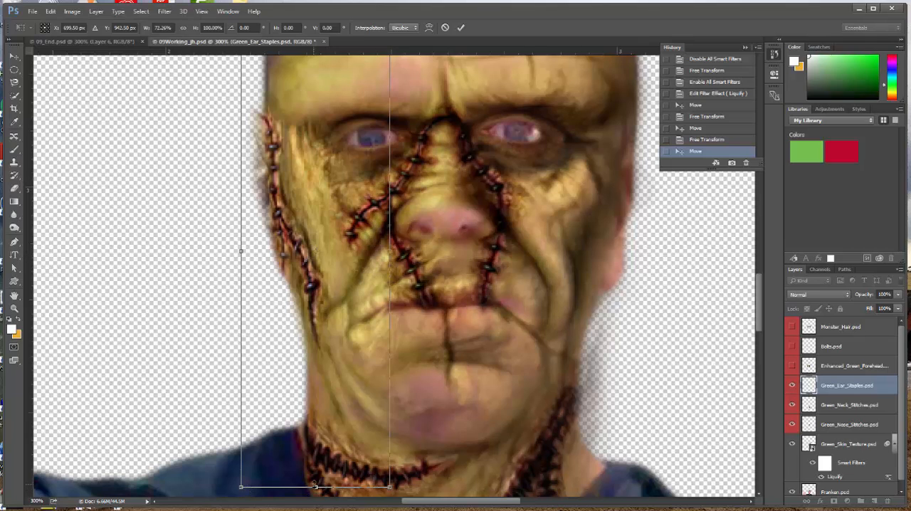
{"action": "left_click_drag", "start_coordinate": [316, 487], "coordinate": [315, 484]}
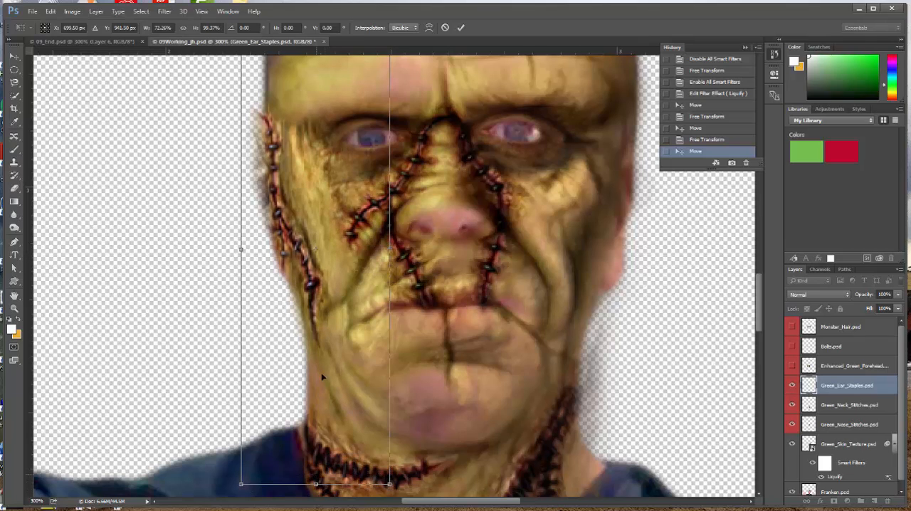
{"action": "scroll", "coordinate": [451, 226], "scroll_direction": "up", "scroll_amount": 5}
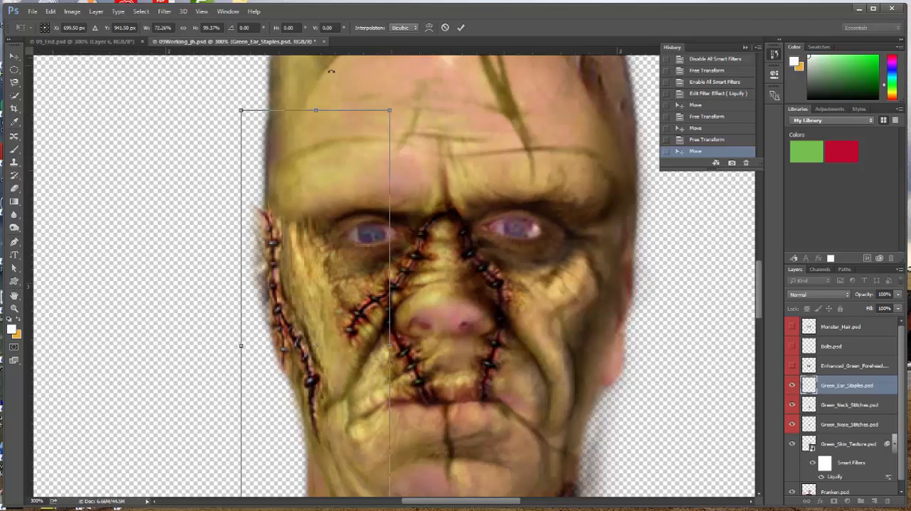
{"action": "left_click_drag", "start_coordinate": [315, 111], "coordinate": [315, 111]}
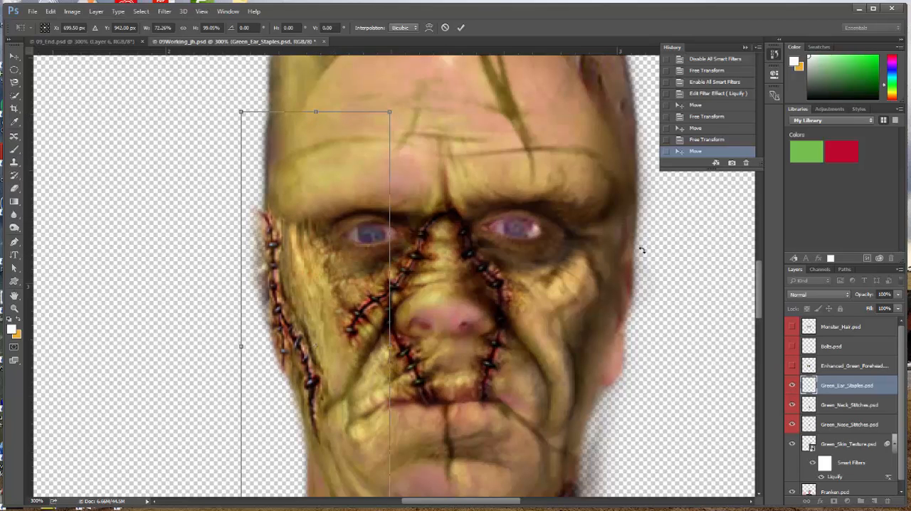
{"action": "key", "text": "Return"}
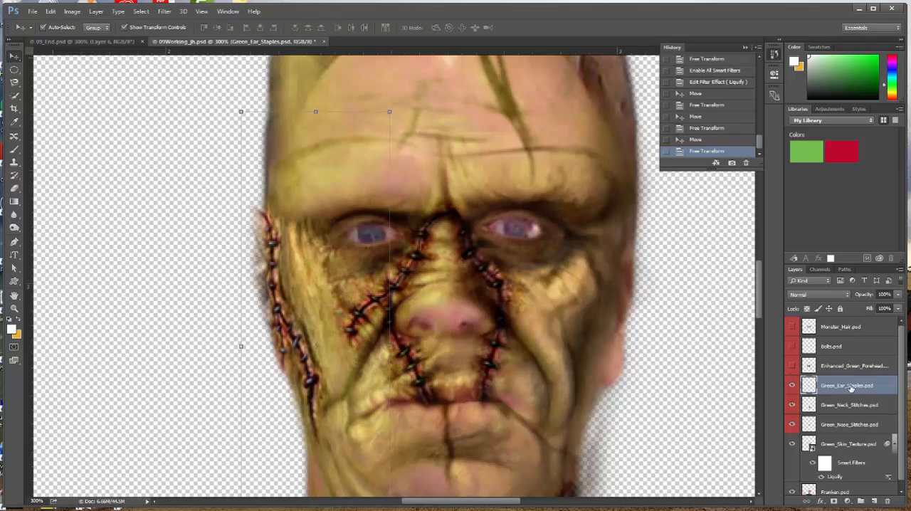
Step: Show and select the Enhanced_Green_Forehead.psd layer, and move the stitched forehead up over the man's forehead
{"action": "left_click", "coordinate": [792, 367]}
{"action": "left_click", "coordinate": [857, 367]}
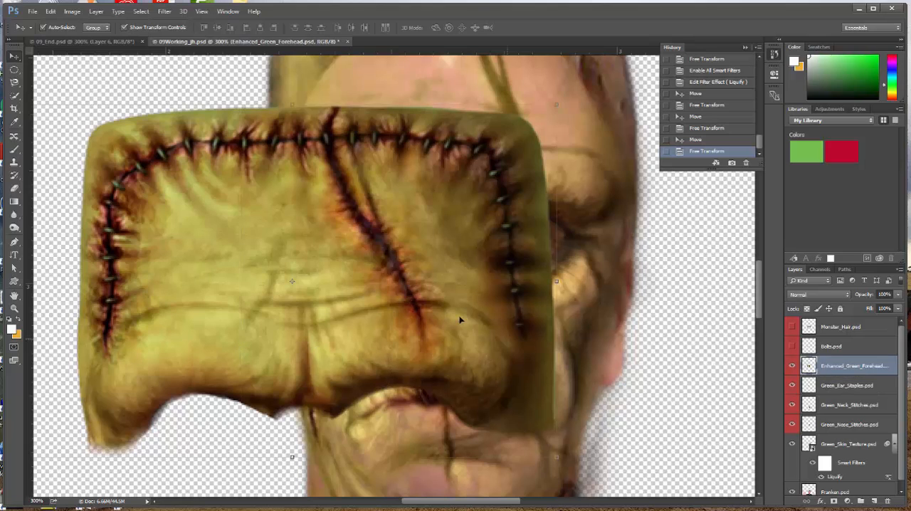
{"action": "left_click", "coordinate": [475, 277], "text": "alt"}
{"action": "left_click_drag", "start_coordinate": [451, 257], "coordinate": [539, 133]}
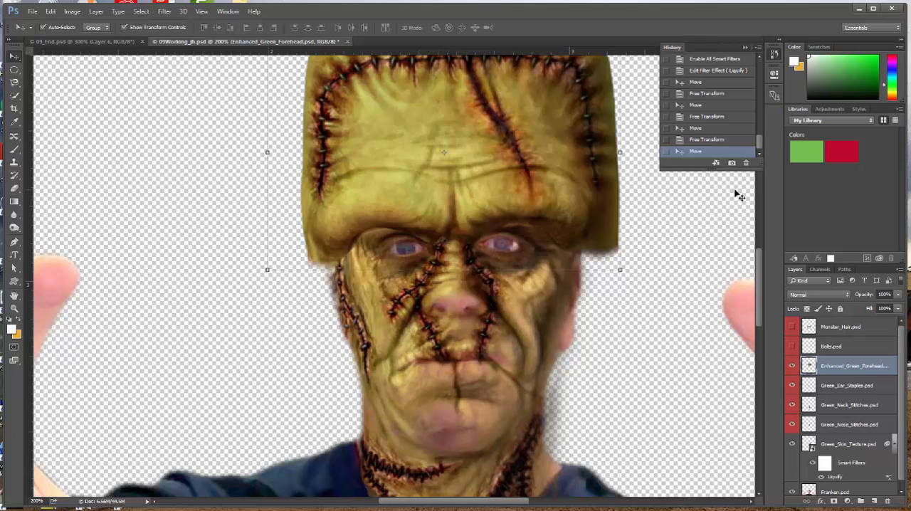
{"action": "scroll", "coordinate": [738, 195], "scroll_direction": "up", "scroll_amount": 3}
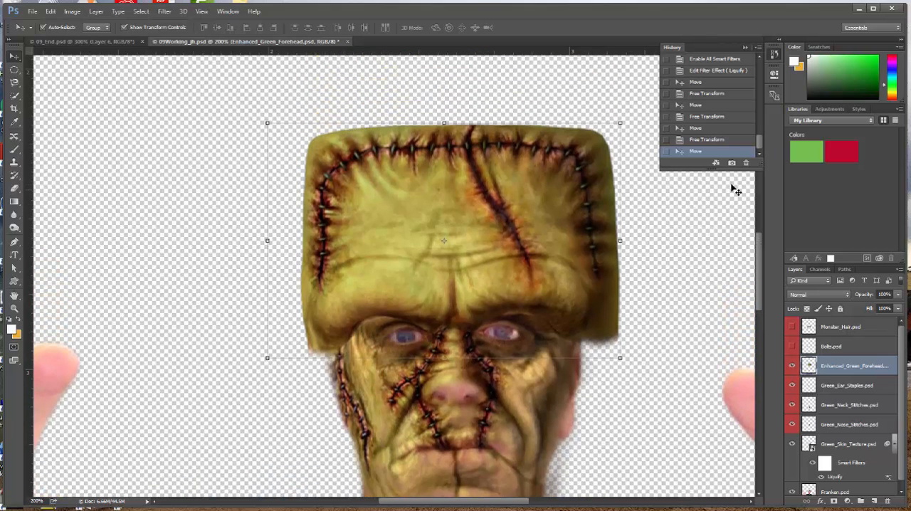
Step: Scale the stitched forehead with Free Transform to about 83.2% width and 88.1% height so it covers the top of the head
{"action": "left_click", "coordinate": [51, 12]}
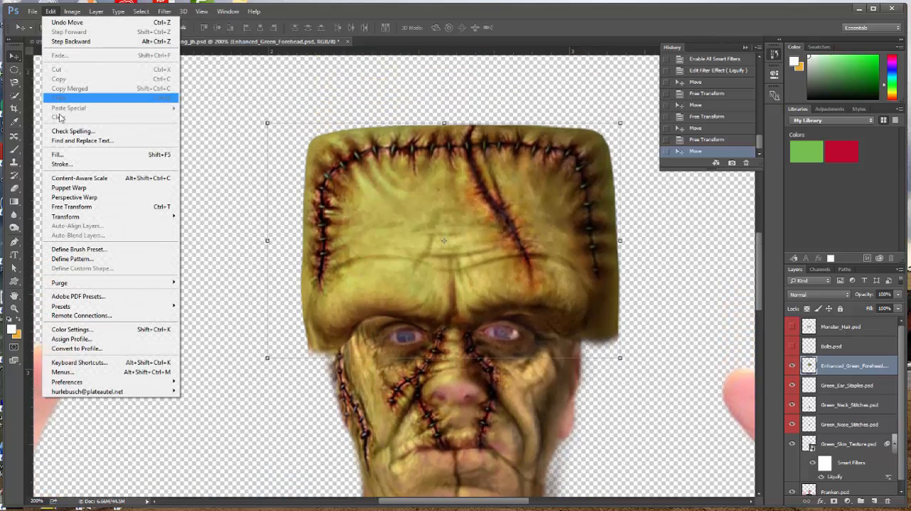
{"action": "left_click", "coordinate": [75, 208]}
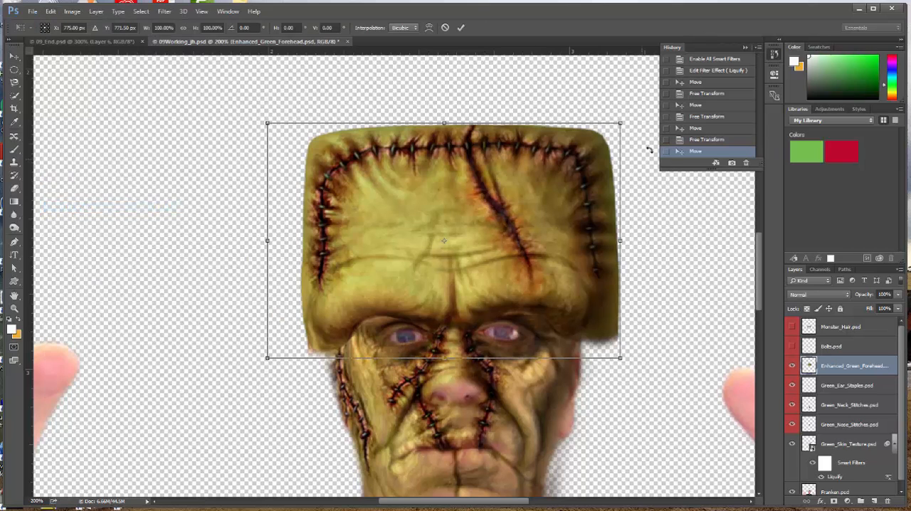
{"action": "left_click_drag", "start_coordinate": [621, 124], "coordinate": [593, 148]}
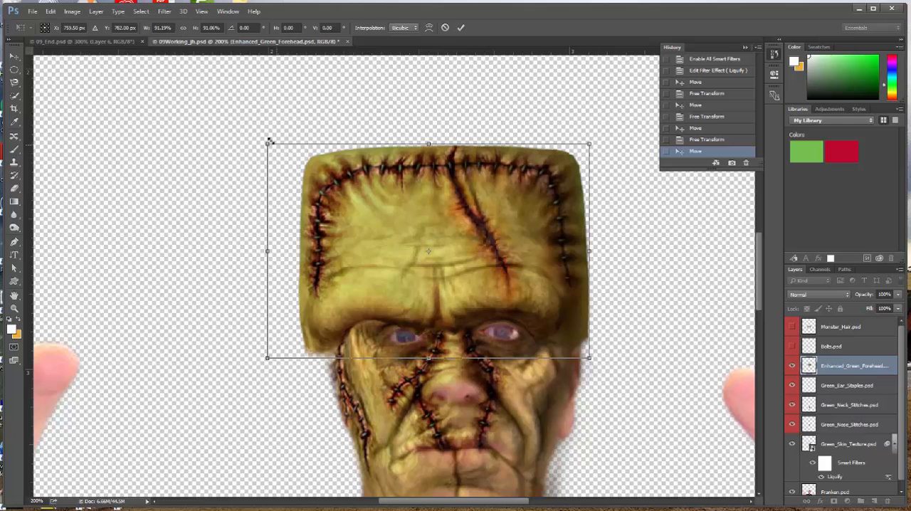
{"action": "left_click_drag", "start_coordinate": [269, 146], "coordinate": [298, 159]}
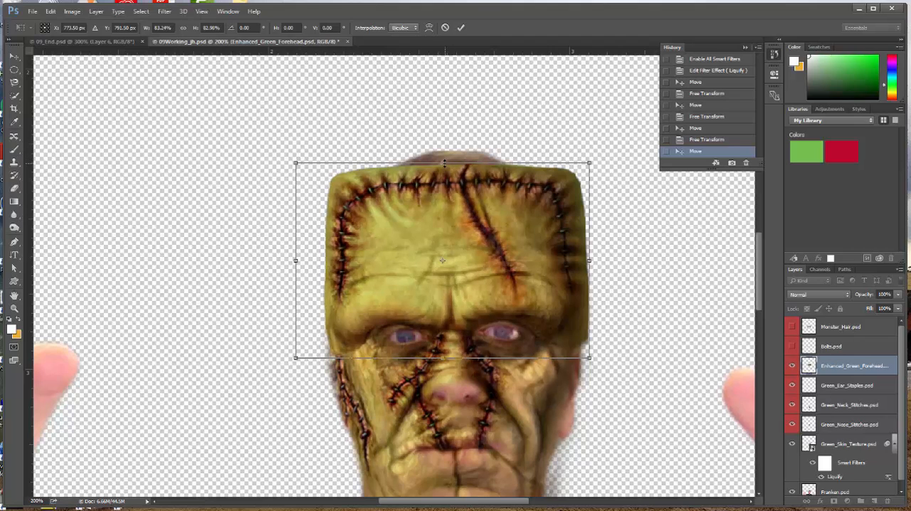
{"action": "left_click_drag", "start_coordinate": [445, 163], "coordinate": [449, 152]}
{"action": "scroll", "coordinate": [620, 217], "scroll_direction": "down", "scroll_amount": 3}
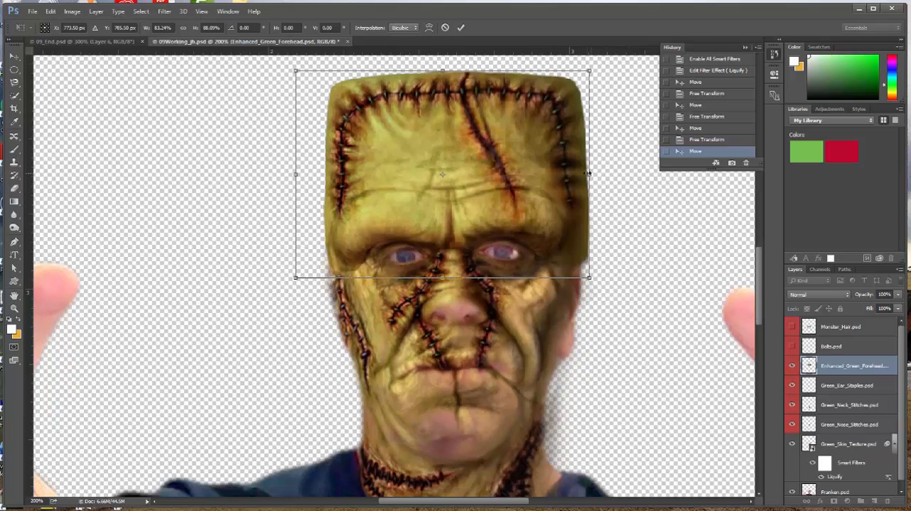
Step: Narrow the stitched forehead to about 78.7% width, align it with the brow and sides of the face, and apply the transform
{"action": "left_click_drag", "start_coordinate": [589, 173], "coordinate": [586, 174]}
{"action": "left_click_drag", "start_coordinate": [461, 203], "coordinate": [464, 205]}
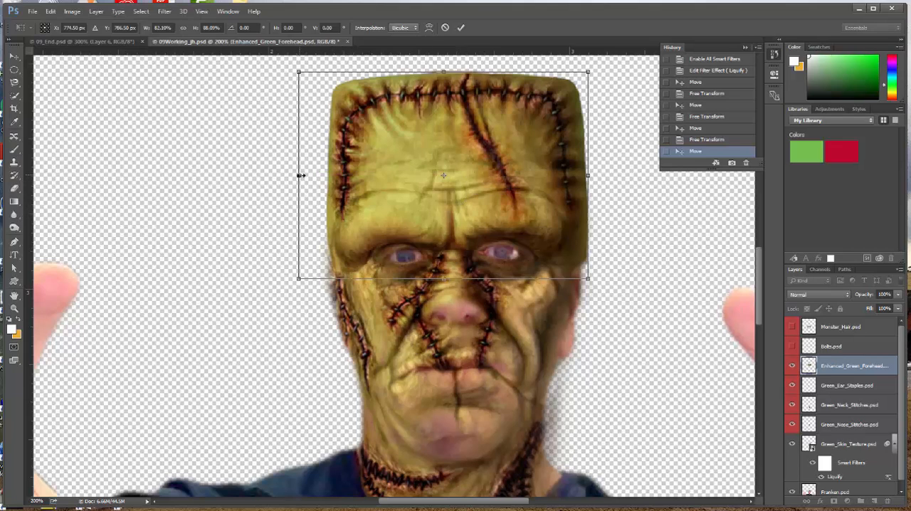
{"action": "left_click_drag", "start_coordinate": [301, 175], "coordinate": [307, 182]}
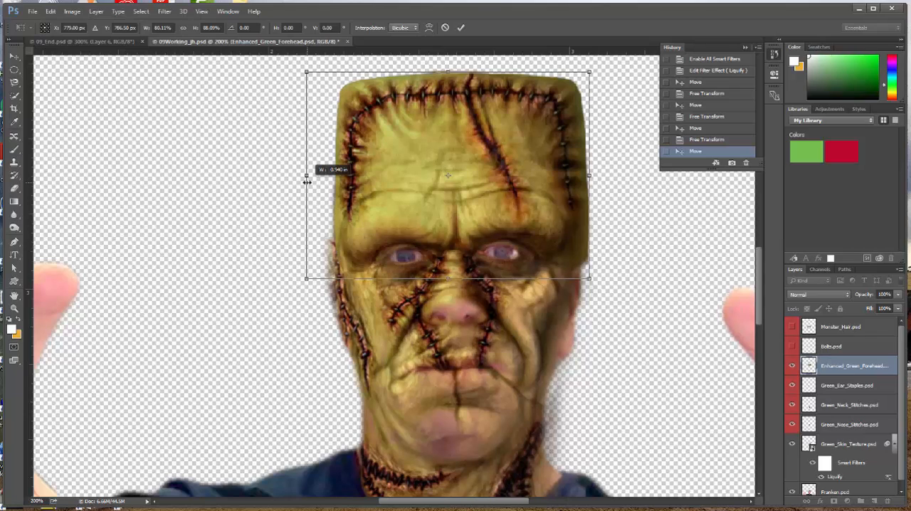
{"action": "left_click_drag", "start_coordinate": [590, 175], "coordinate": [585, 175]}
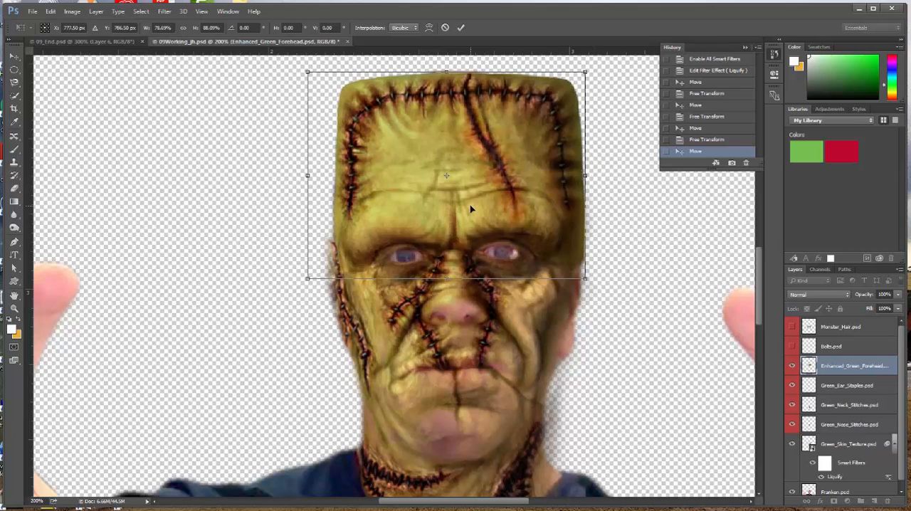
{"action": "key", "text": "Return"}
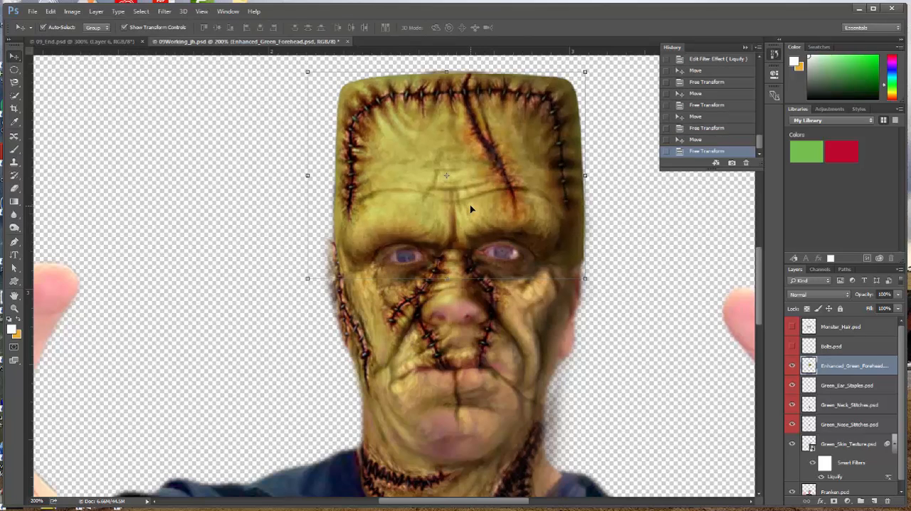
Step: Select and show the Bolts.psd layer, and move the bolts down to either side of the neck
{"action": "left_click", "coordinate": [851, 346]}
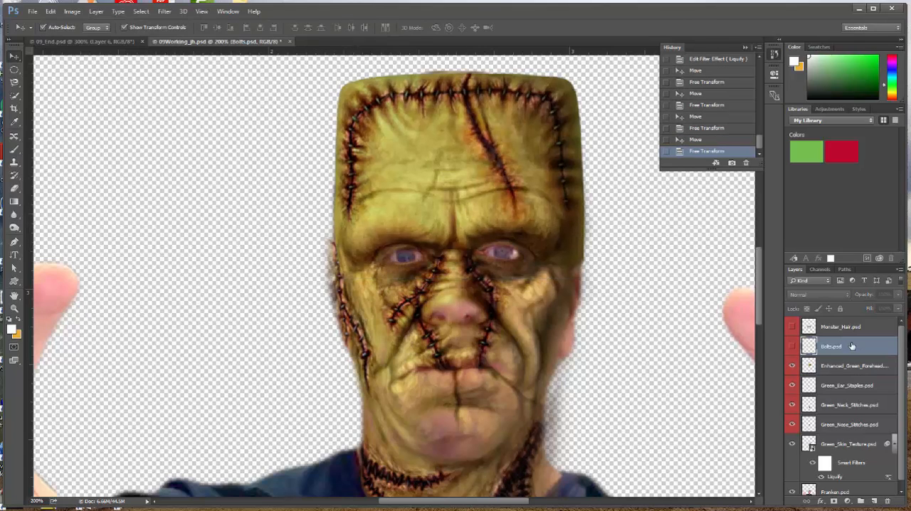
{"action": "left_click", "coordinate": [792, 345]}
{"action": "left_click_drag", "start_coordinate": [677, 303], "coordinate": [644, 437]}
Step: Scale the bolts with Free Transform to about 63.2% width and 62.5% height so they meet both sides of the neck
{"action": "left_click", "coordinate": [51, 12]}
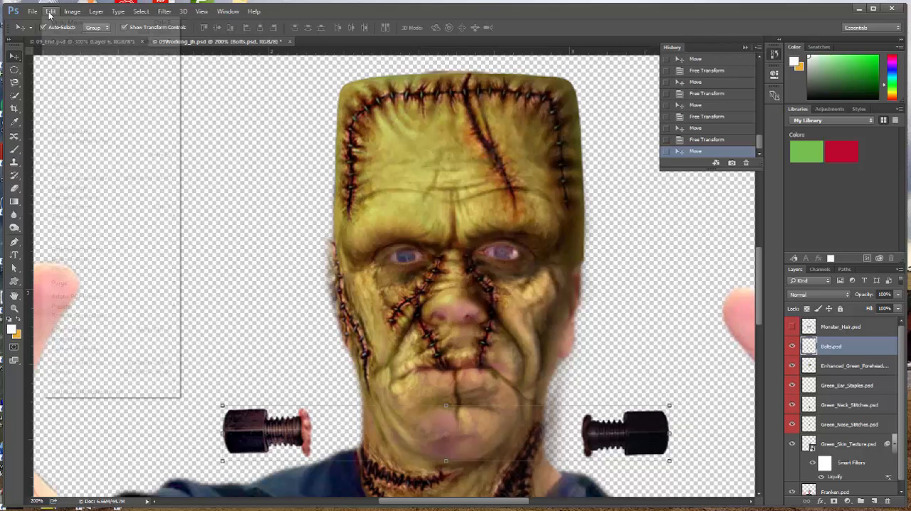
{"action": "left_click", "coordinate": [78, 207]}
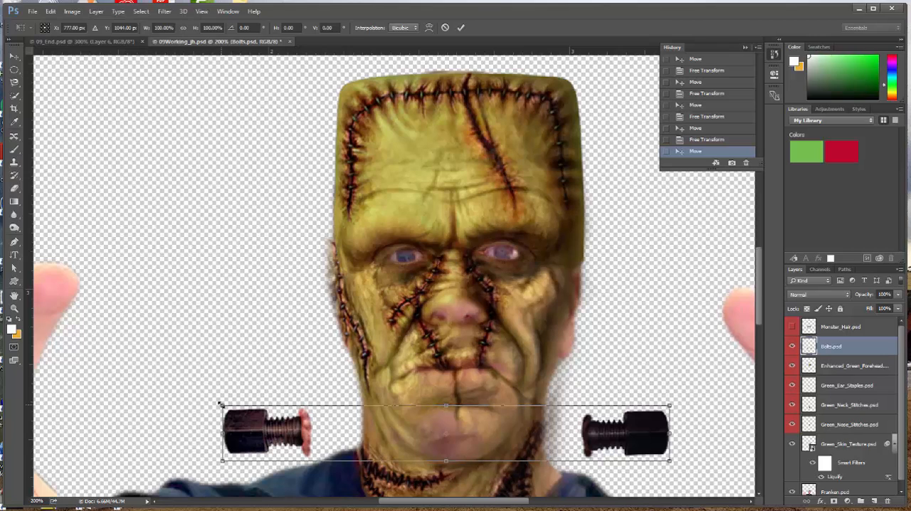
{"action": "left_click_drag", "start_coordinate": [221, 404], "coordinate": [291, 420]}
{"action": "left_click_drag", "start_coordinate": [669, 412], "coordinate": [598, 424]}
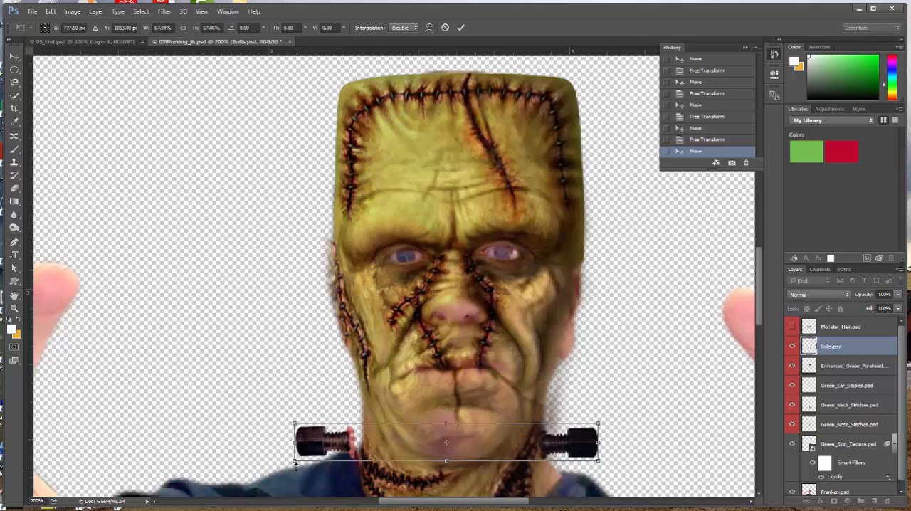
{"action": "left_click_drag", "start_coordinate": [295, 461], "coordinate": [308, 457]}
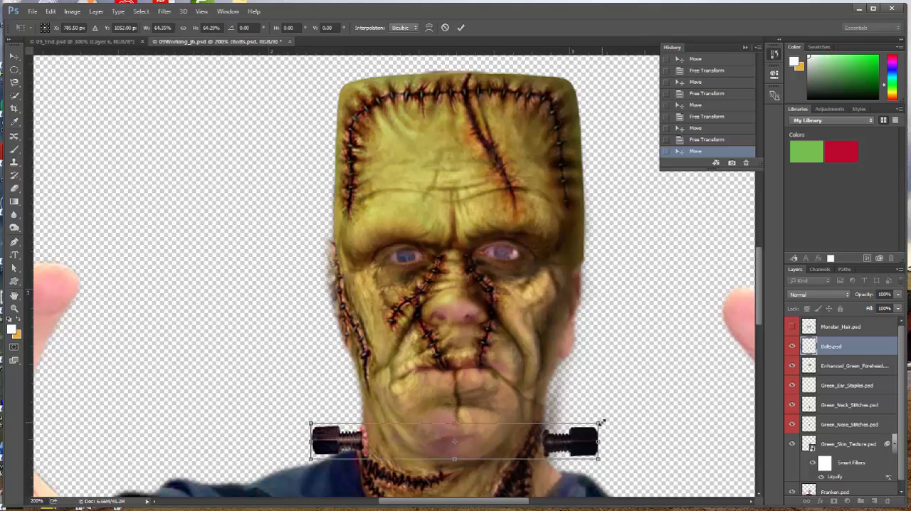
{"action": "left_click_drag", "start_coordinate": [598, 425], "coordinate": [594, 425]}
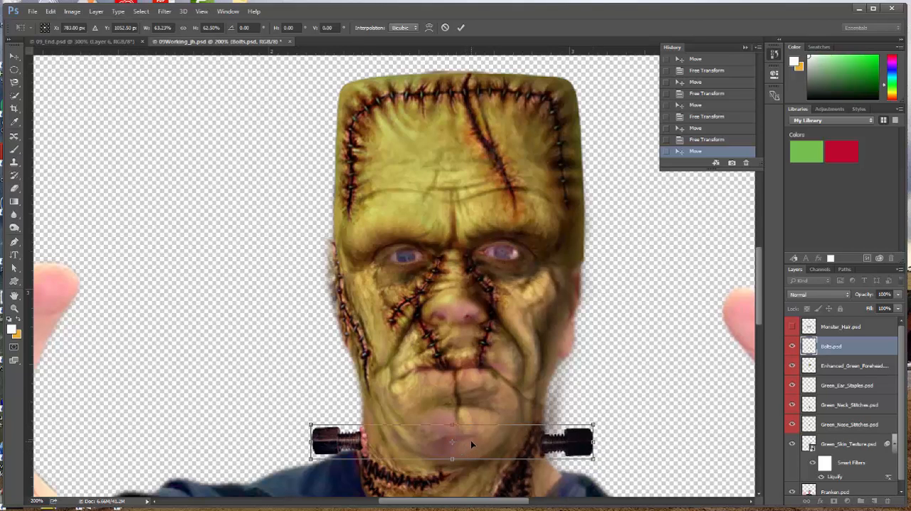
Step: Raise the bolts to just below the jaw, nudge and slightly shrink them to fit the neck, and apply the transform
{"action": "left_click_drag", "start_coordinate": [470, 440], "coordinate": [476, 424]}
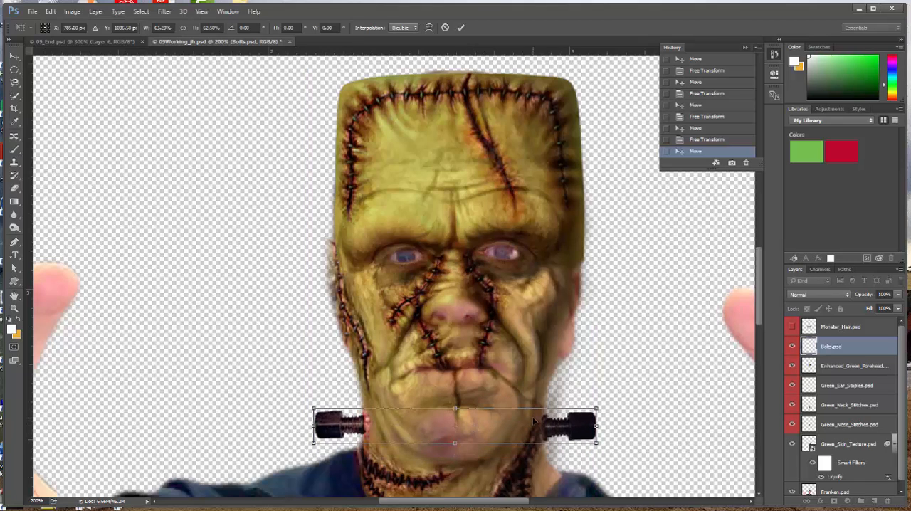
{"action": "key", "text": "Left"}
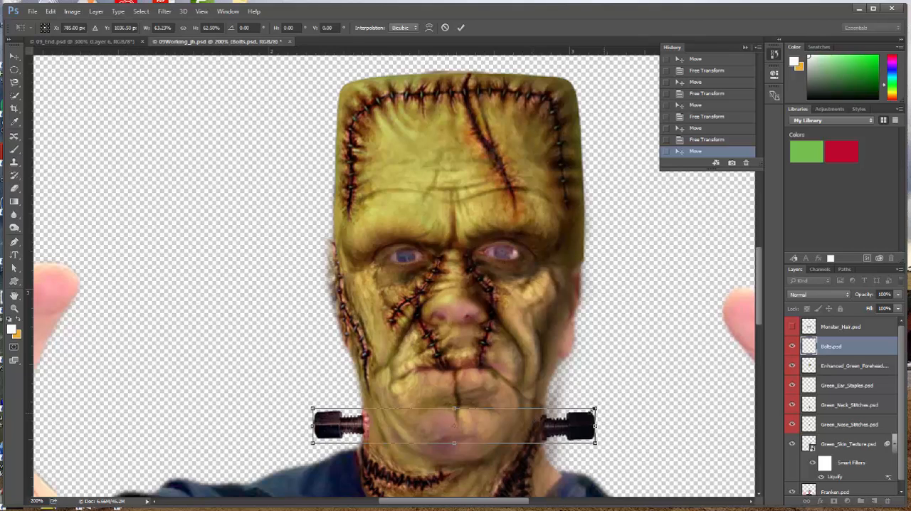
{"action": "left_click_drag", "start_coordinate": [597, 409], "coordinate": [595, 411]}
{"action": "key", "text": "Return"}
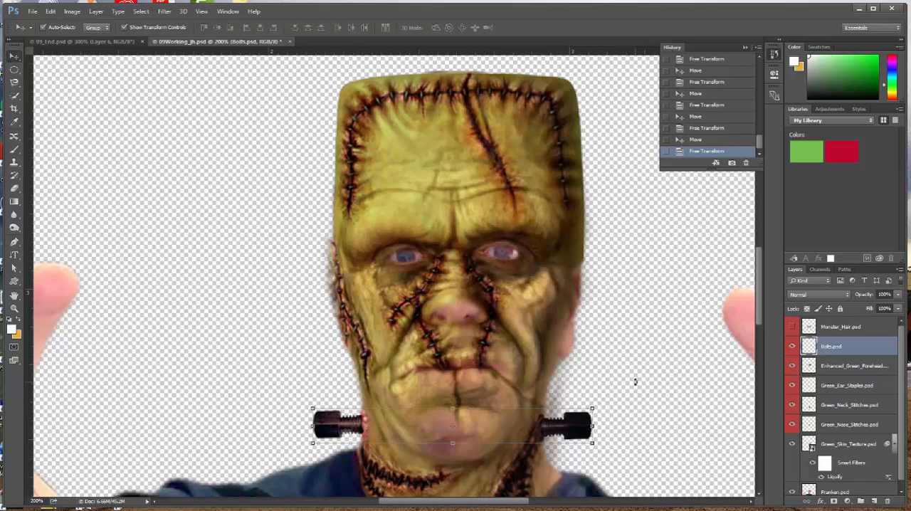
Step: Show the Monster_Hair.psd layer and move the hair up onto the top of the monster's head
{"action": "left_click", "coordinate": [792, 326]}
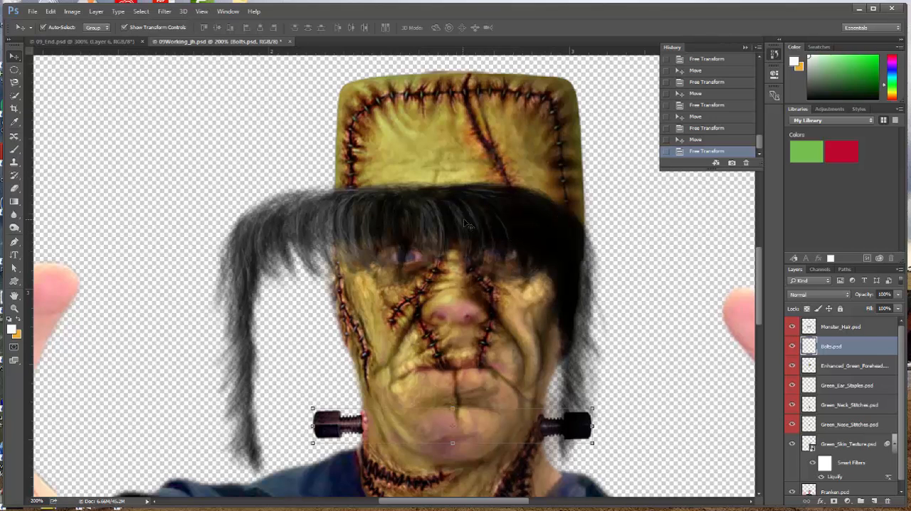
{"action": "left_click_drag", "start_coordinate": [466, 224], "coordinate": [479, 89]}
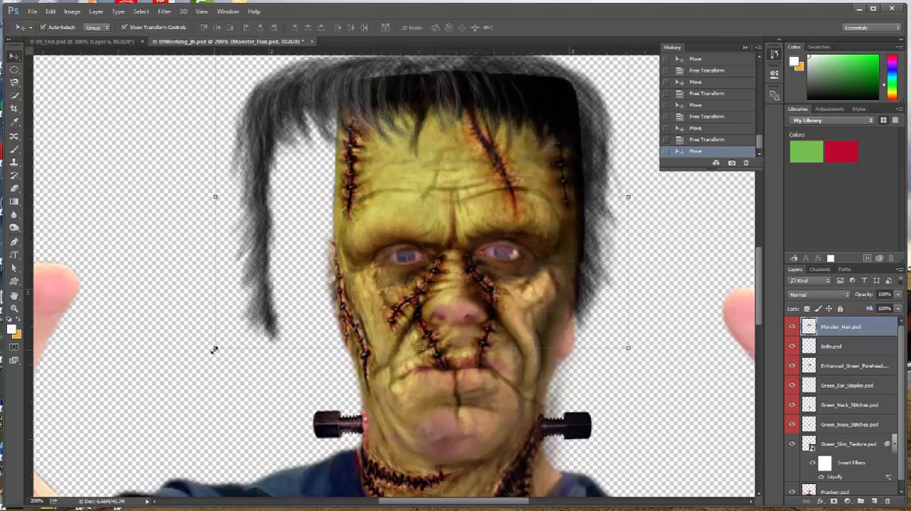
Step: Scale the hair with Free Transform to about 74.3% width and 78.8% height to fit the flat-topped head, and apply the transform
{"action": "left_click_drag", "start_coordinate": [215, 349], "coordinate": [305, 300]}
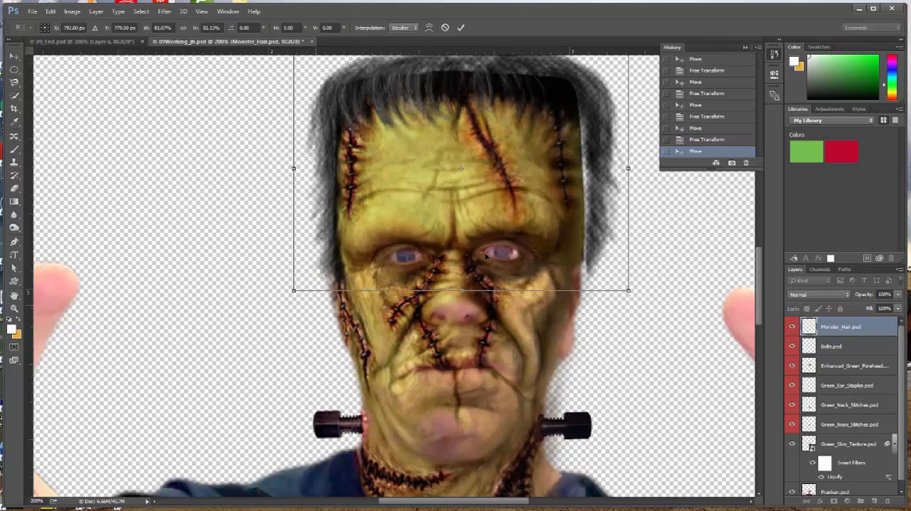
{"action": "scroll", "coordinate": [626, 192], "scroll_direction": "up", "scroll_amount": 2}
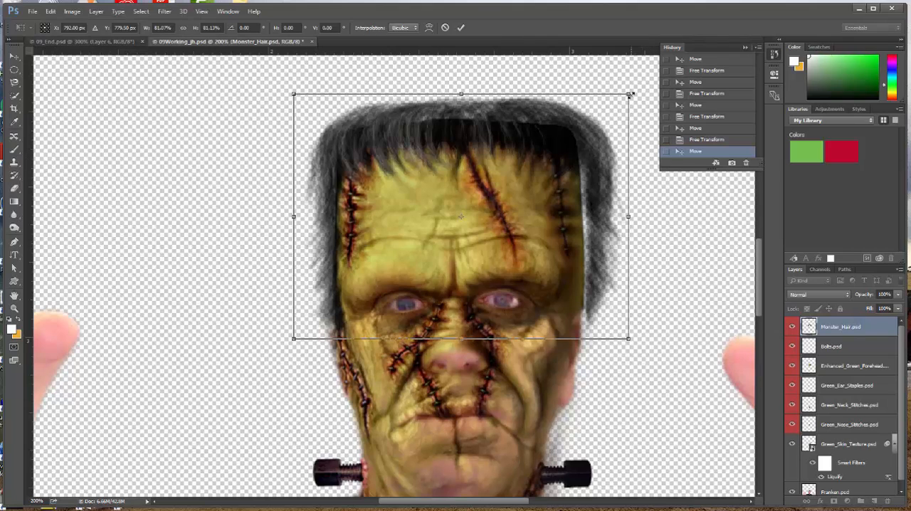
{"action": "left_click_drag", "start_coordinate": [627, 93], "coordinate": [609, 108]}
{"action": "left_click_drag", "start_coordinate": [610, 227], "coordinate": [603, 232]}
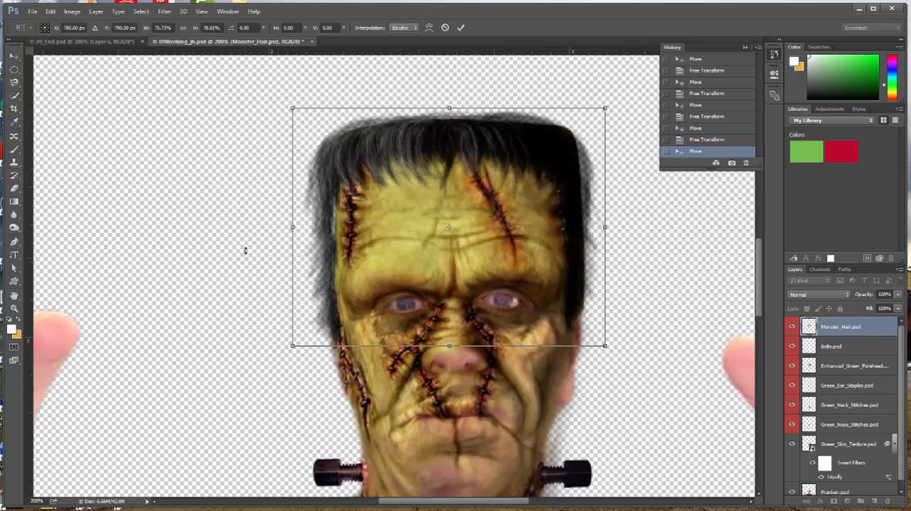
{"action": "left_click_drag", "start_coordinate": [294, 226], "coordinate": [299, 226]}
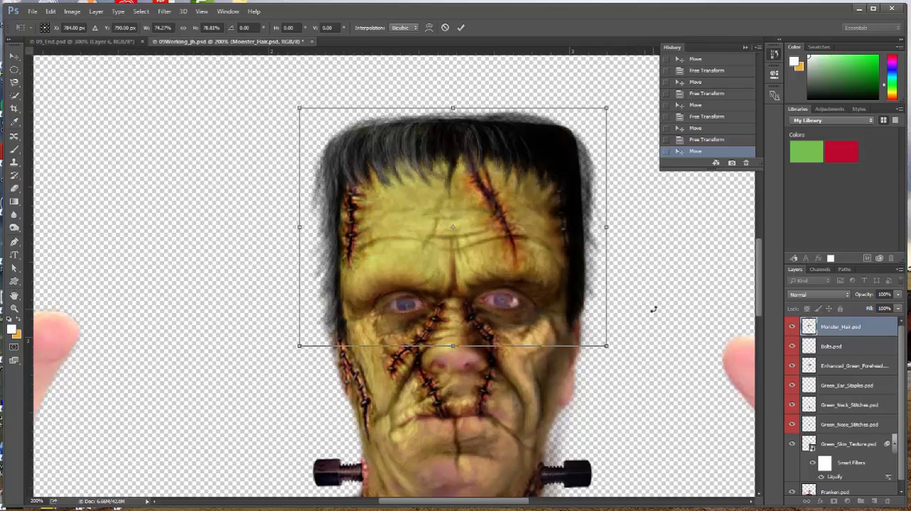
{"action": "key", "text": "Return"}
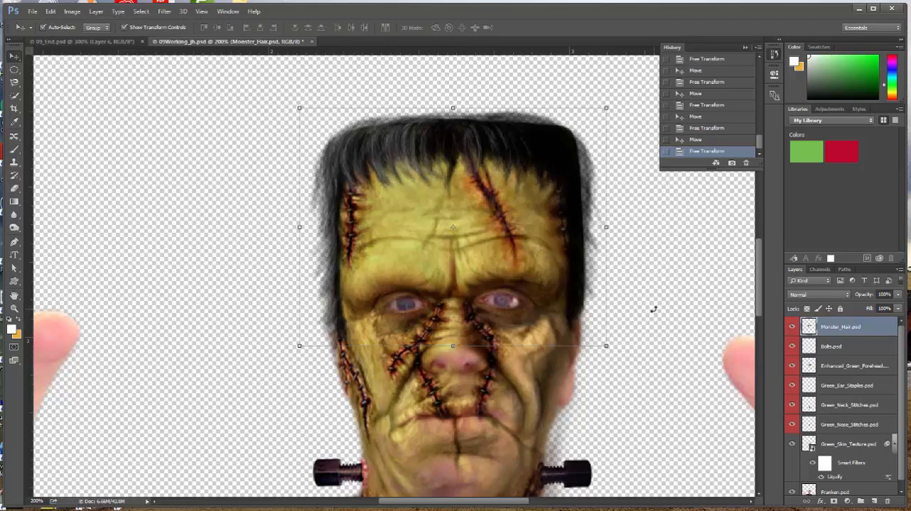